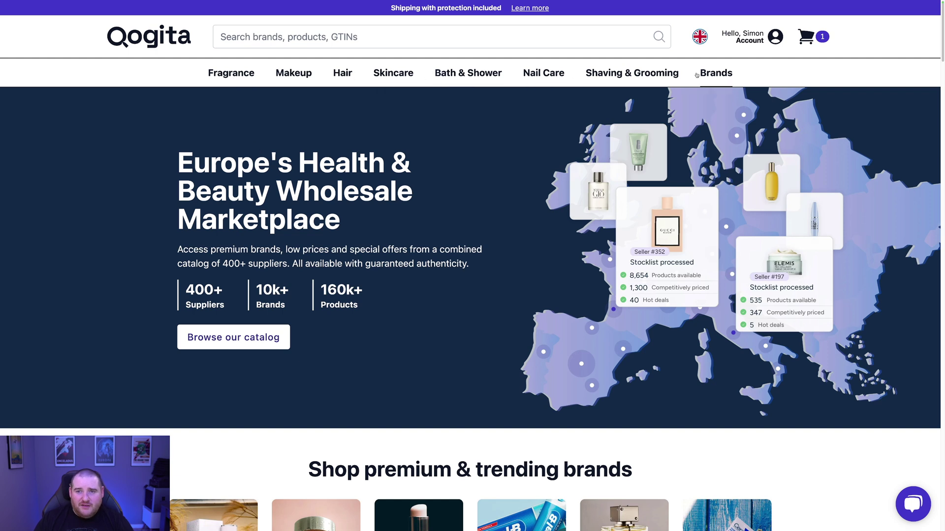
Open Qogita's Perfume & Cologne listing and hide out-of-stock products, leaving 24,079 items.
mouse_move(228, 74)
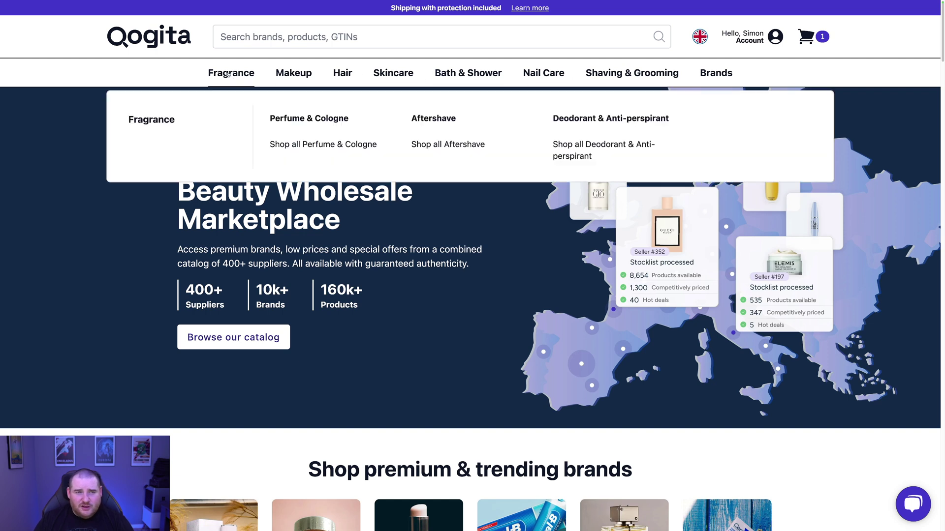
click(326, 145)
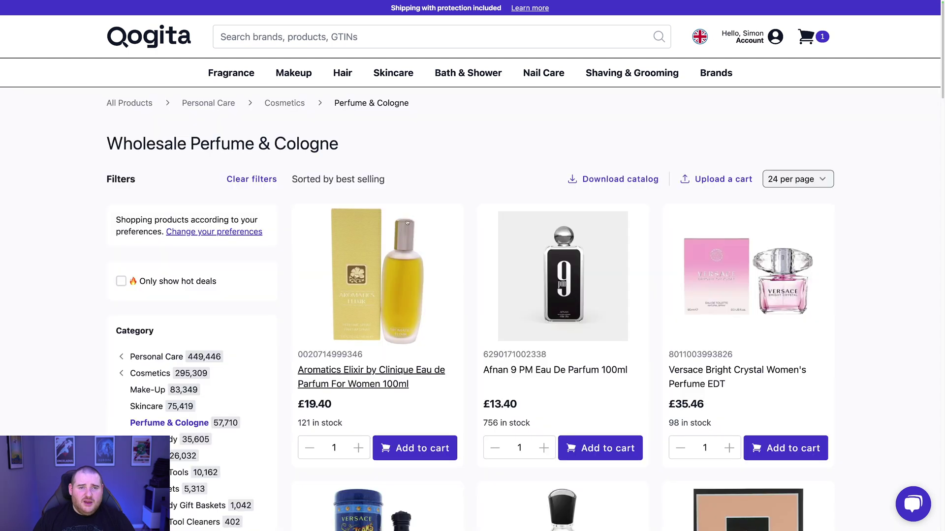
scroll(284, 290, down, 2)
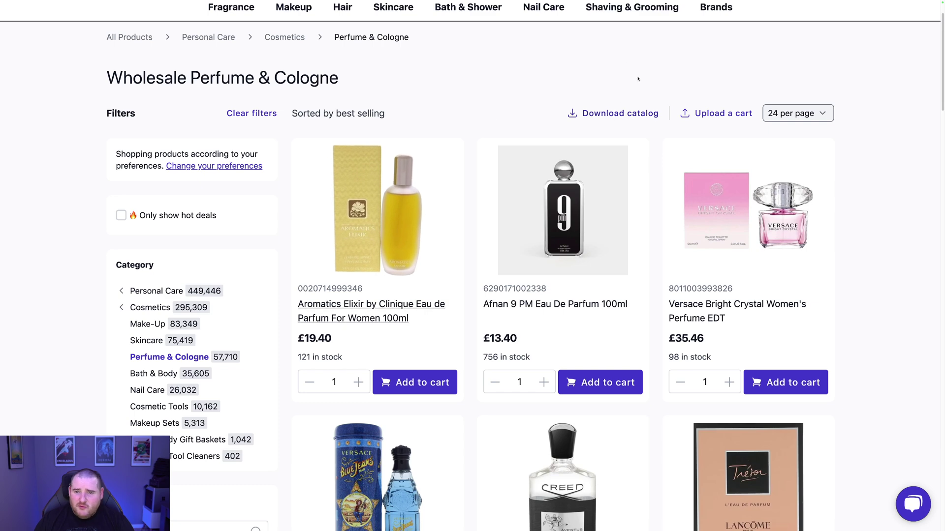
scroll(290, 256, down, 12)
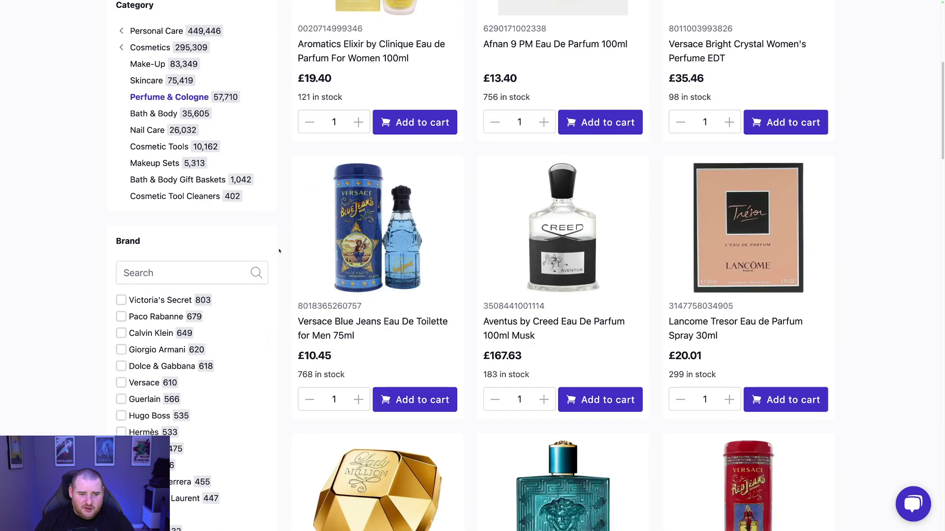
scroll(290, 257, down, 12)
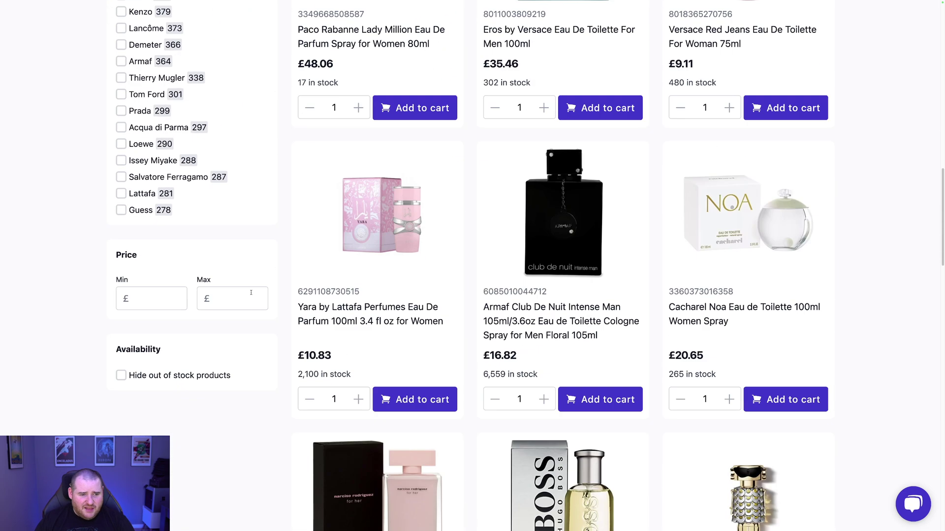
click(122, 376)
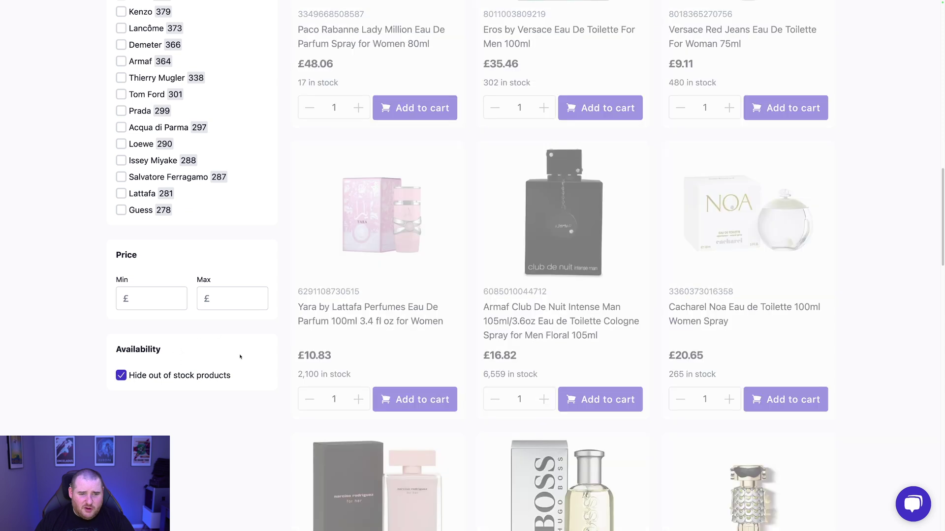
scroll(276, 359, up, 20)
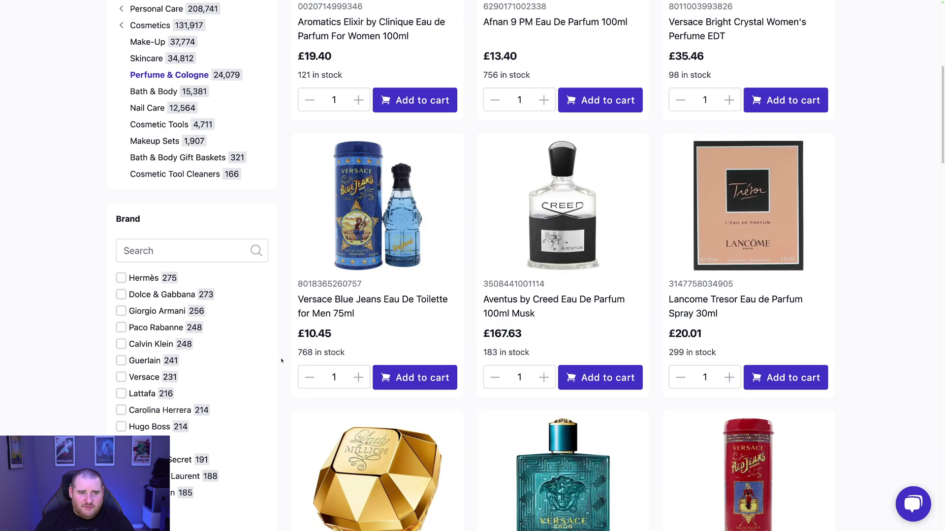
scroll(281, 361, up, 2)
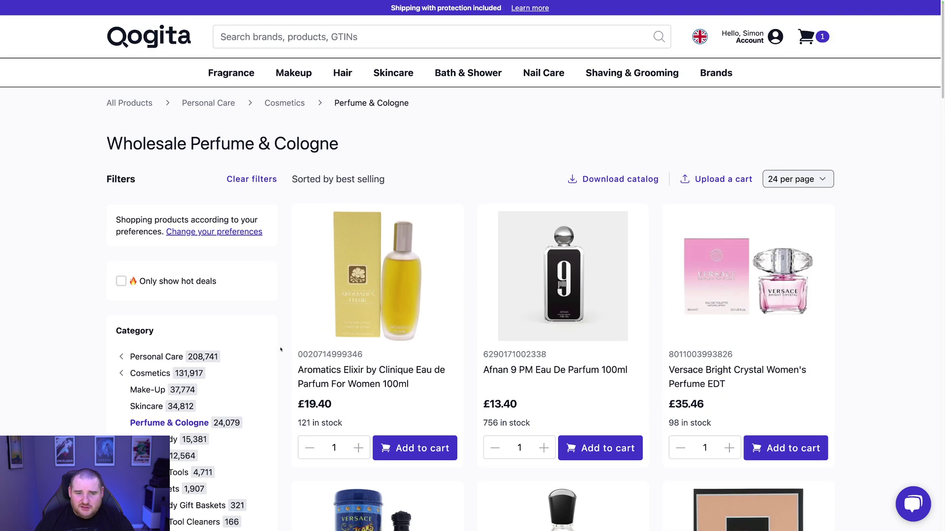
Request the full in-stock Perfume & Cologne catalog download from Qogita.
click(613, 181)
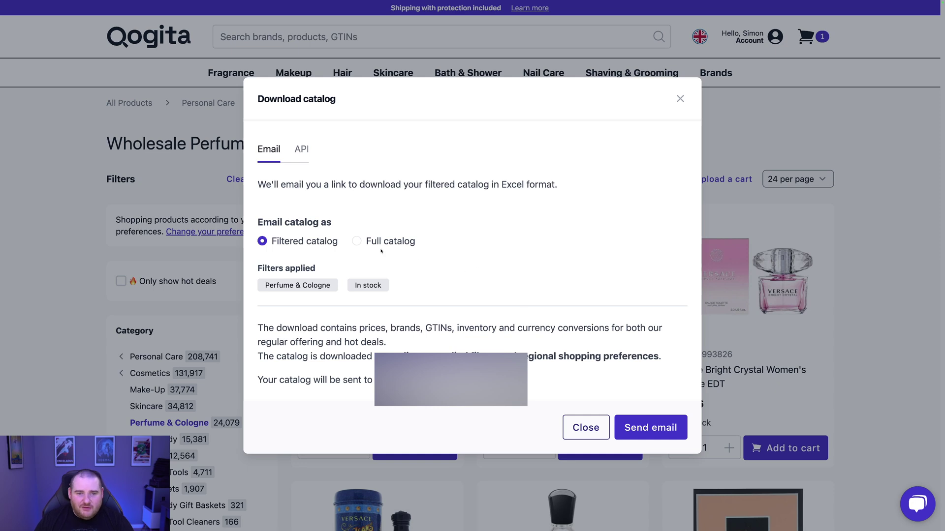
click(357, 241)
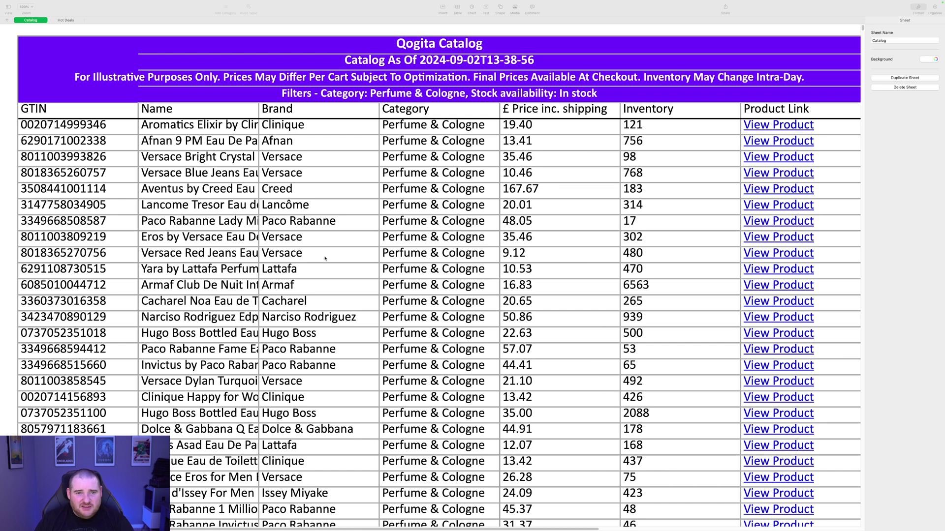
Delete rows 1–4 of Qogita banner text so the GTIN header row is first.
click(50, 49)
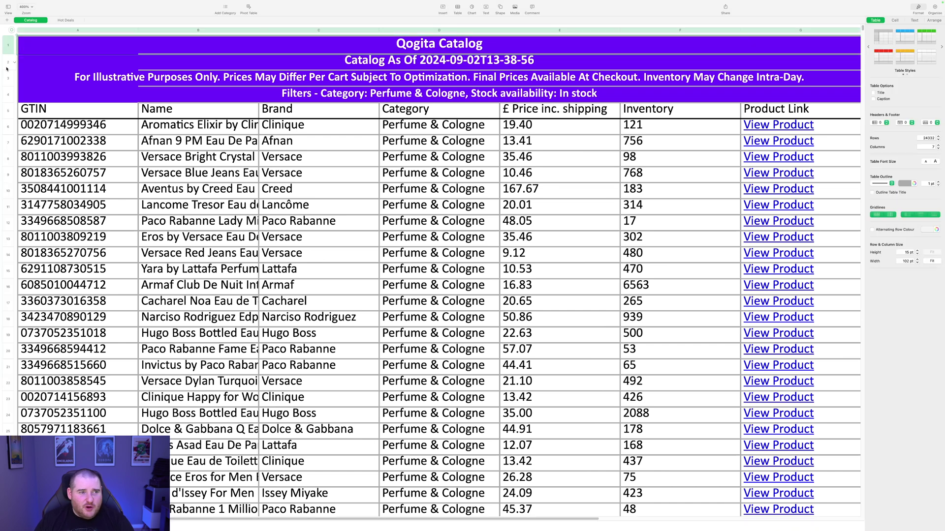
click(405, 61)
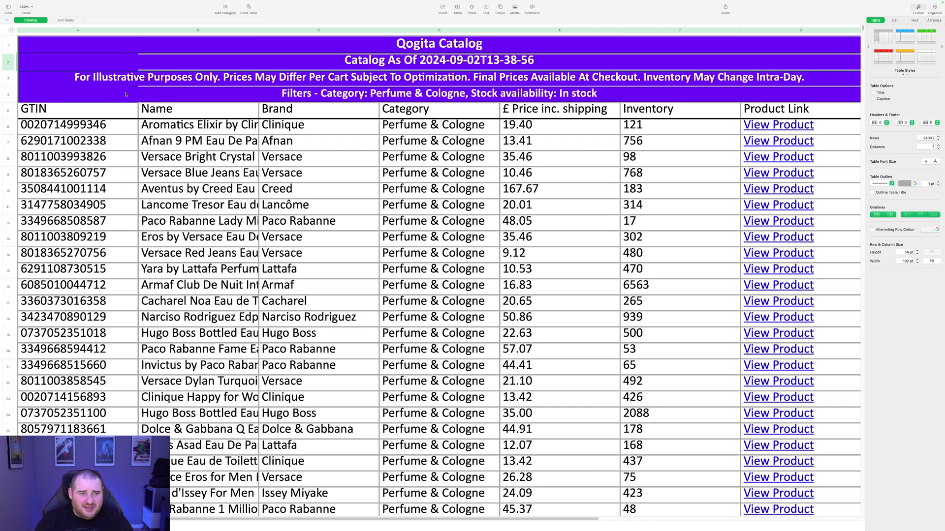
click(14, 47)
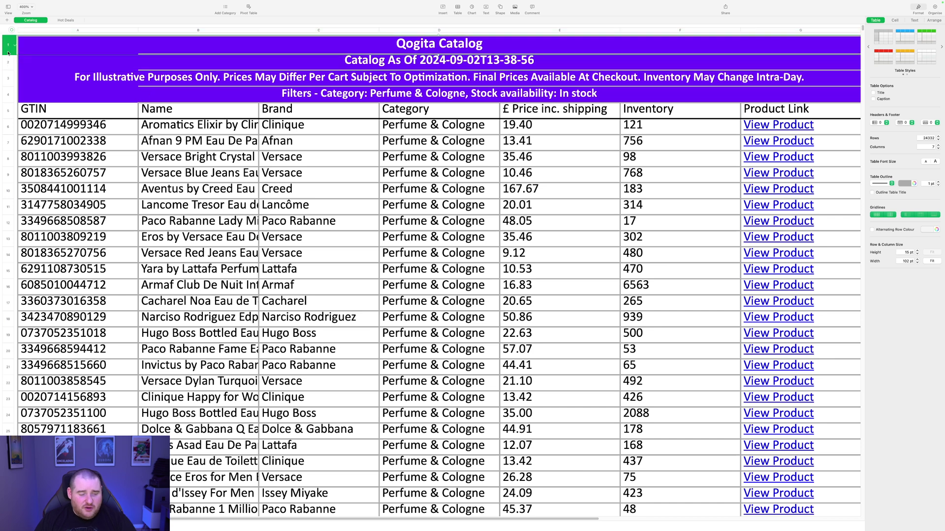
shift+click(8, 97)
right_click(8, 96)
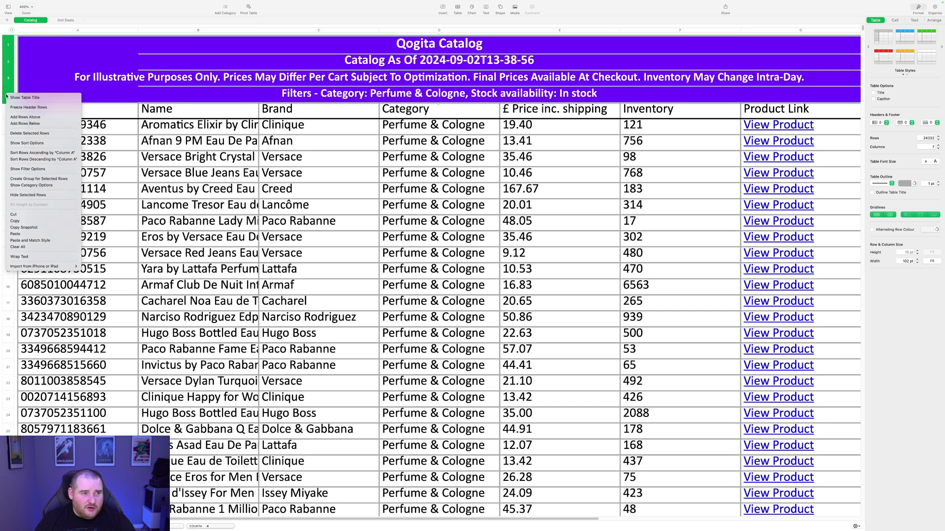
click(29, 132)
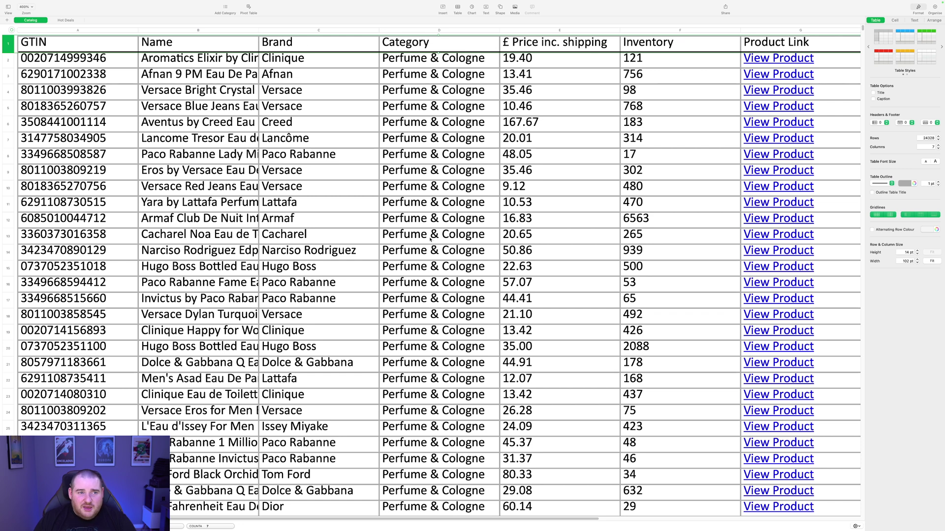
Export the catalog as a CSV named 'perfumes all 2nd sept dem' in Documents.
click(43, 4)
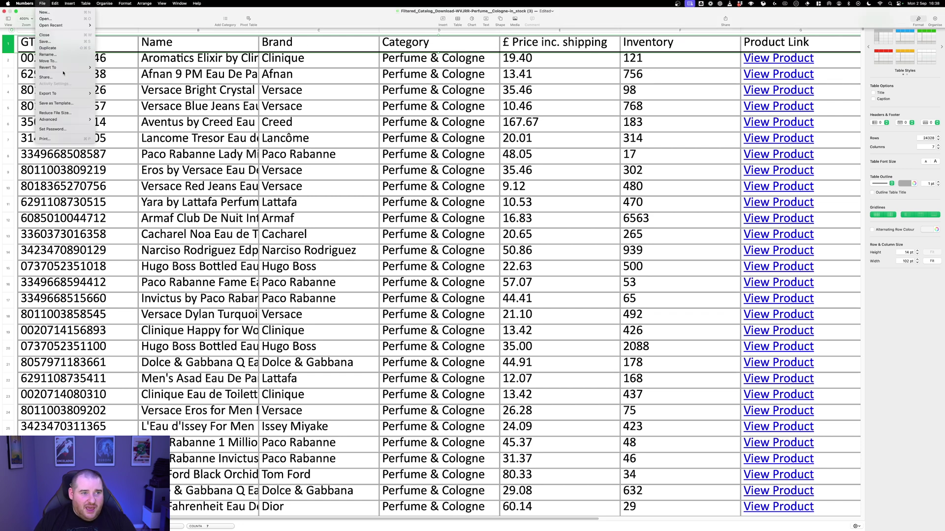
mouse_move(74, 93)
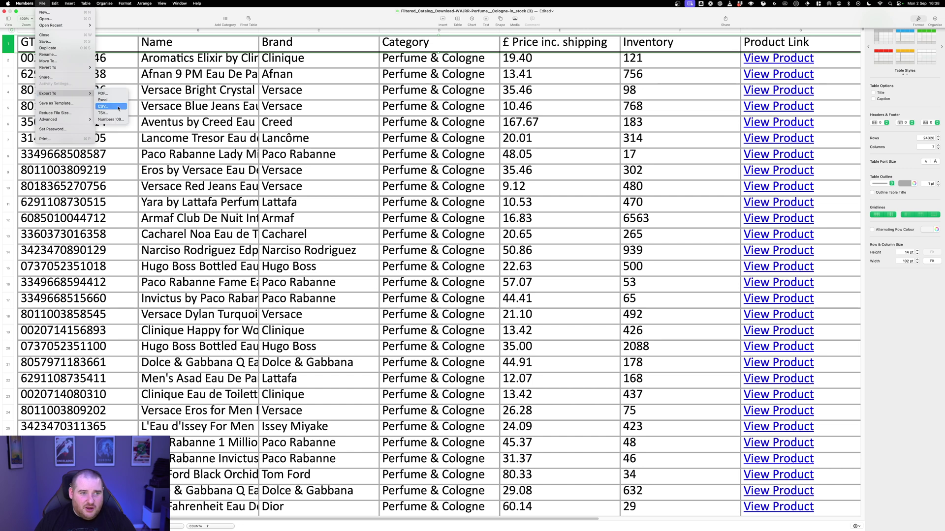
click(118, 107)
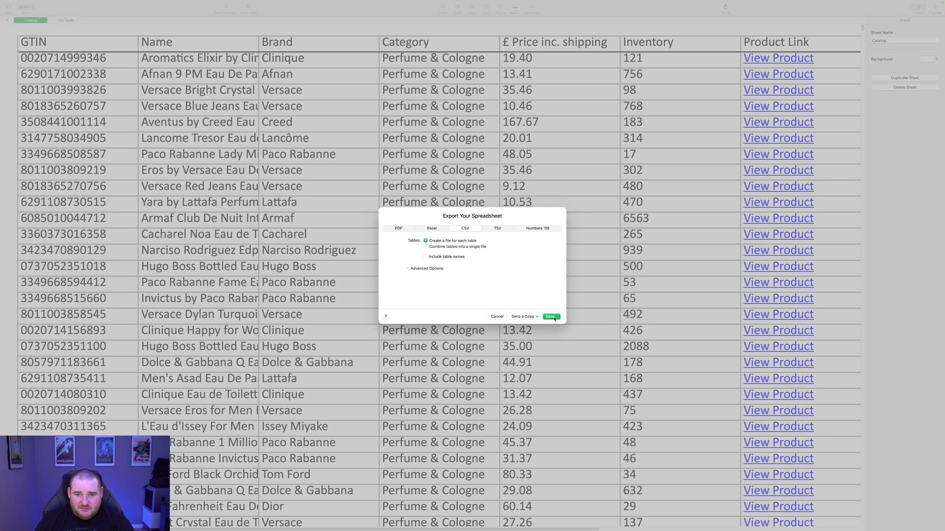
click(551, 317)
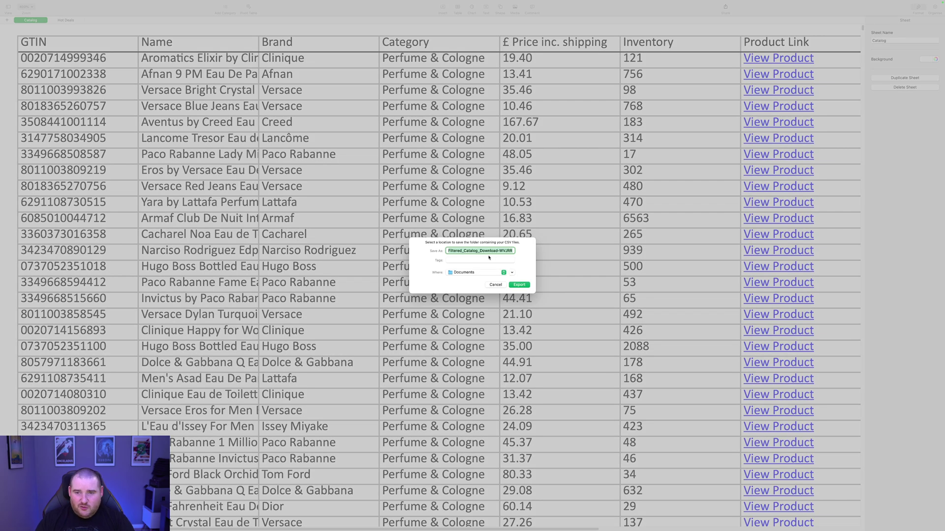
text(perfumes all)
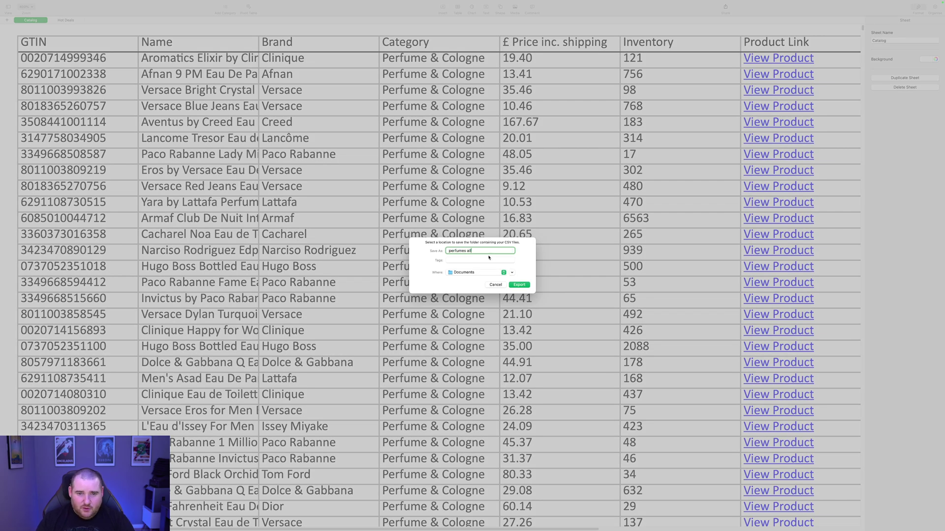
text( 2nd)
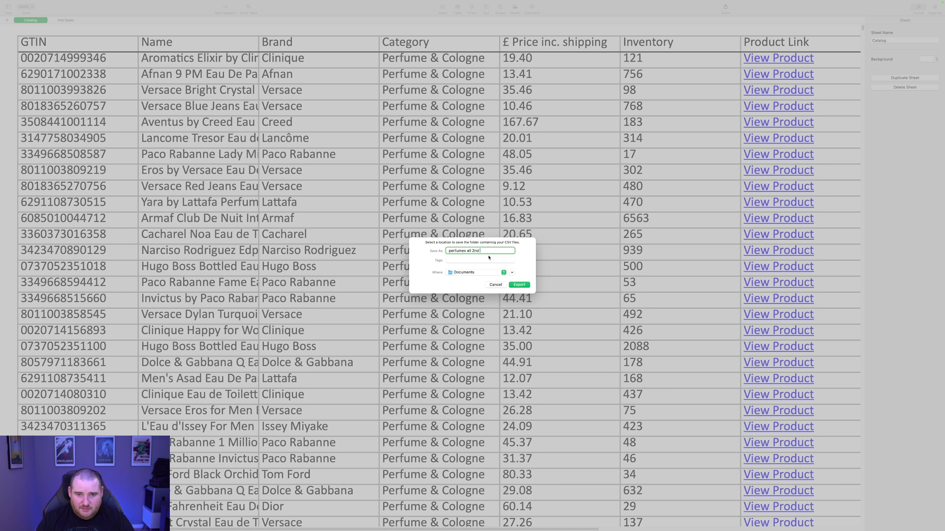
text( sept dem)
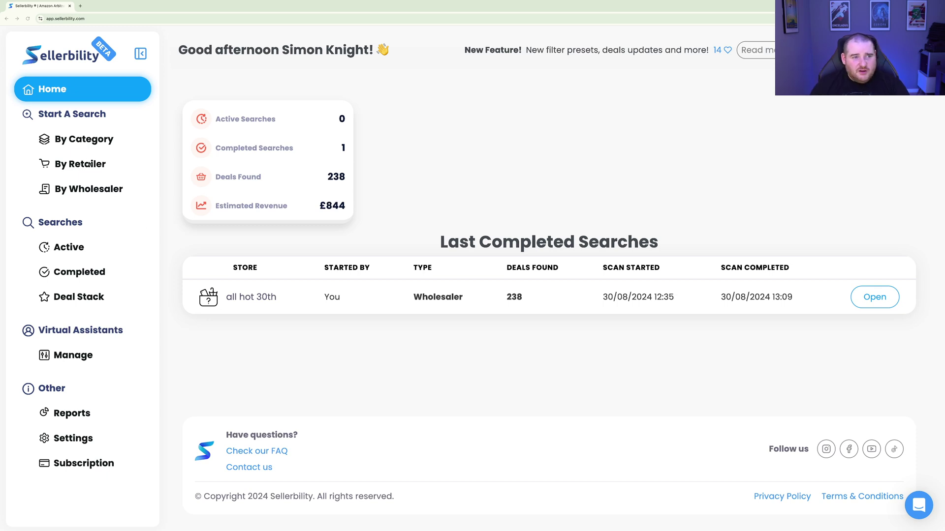
Go to Start A Search > By Wholesaler in the Sellerbility sidebar.
click(91, 191)
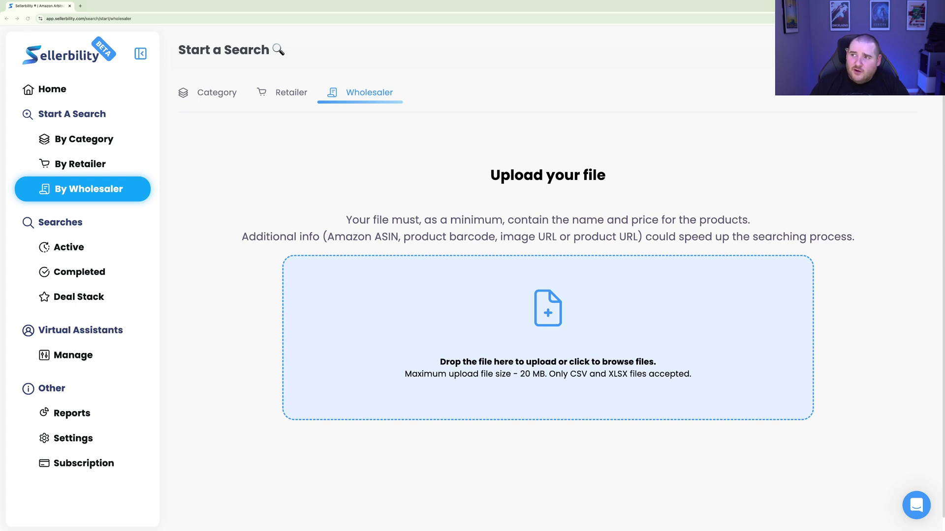
Upload the exported perfume catalog CSV, showing a 24,328-row preview.
drag(619, 280, 501, 323)
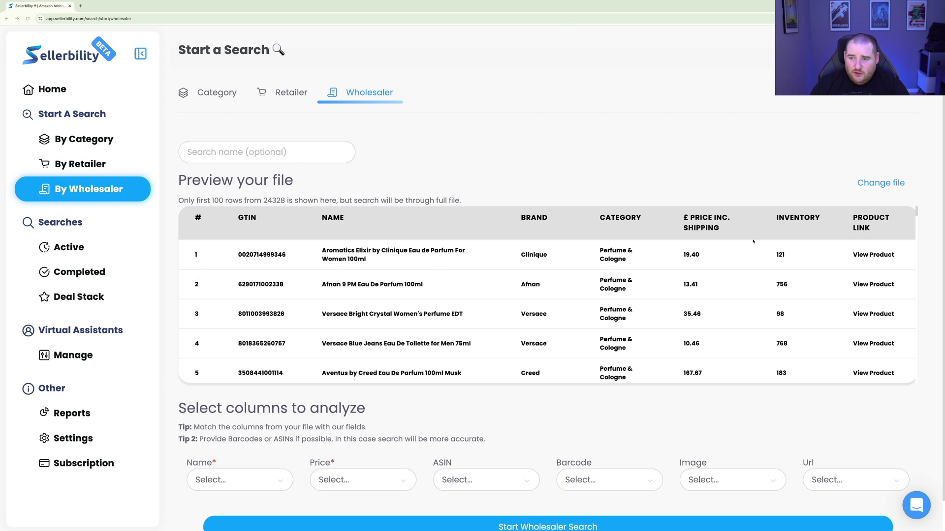
scroll(470, 347, down, 3)
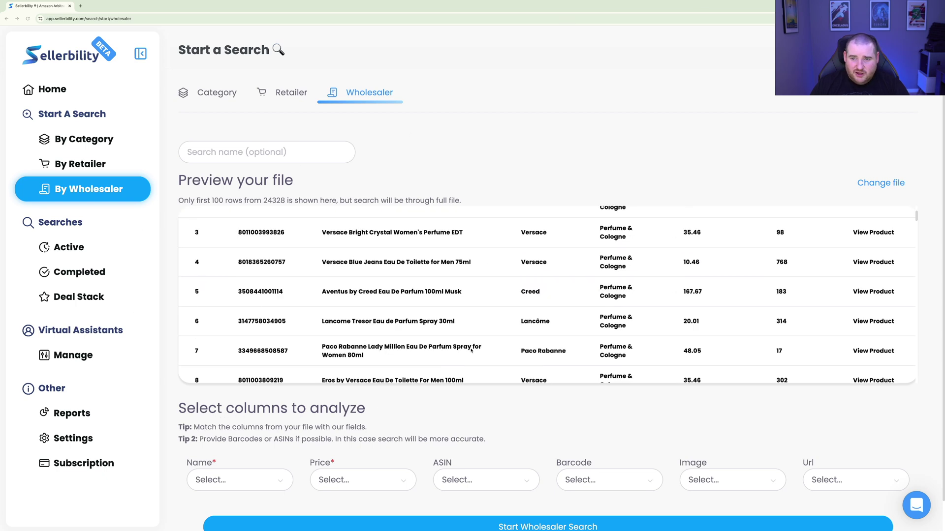
scroll(906, 359, down, 1)
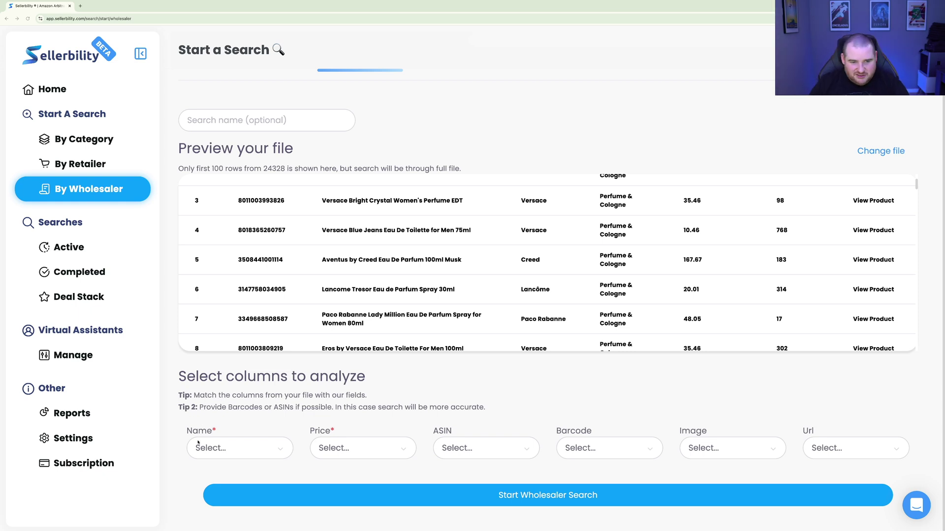
Map Name to Name, Price to £ Price inc. shipping, and Barcode to GTIN.
click(243, 448)
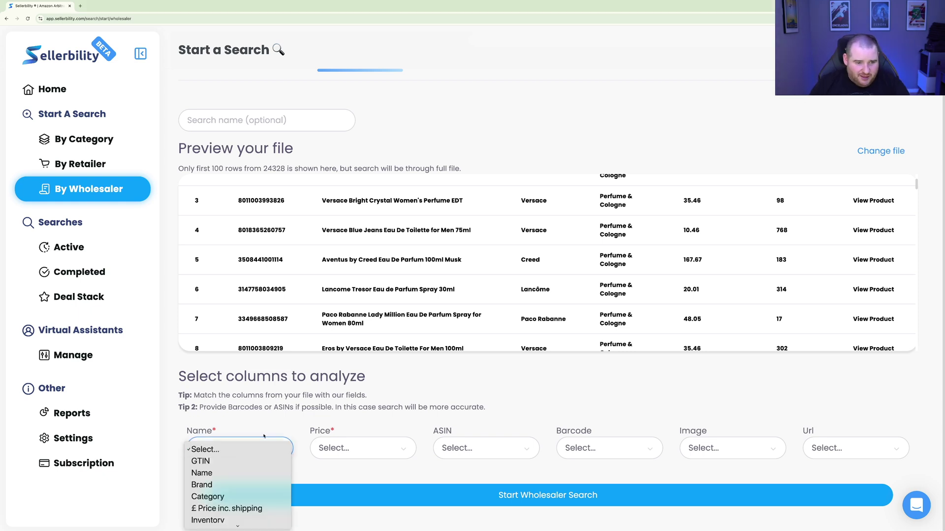
click(242, 473)
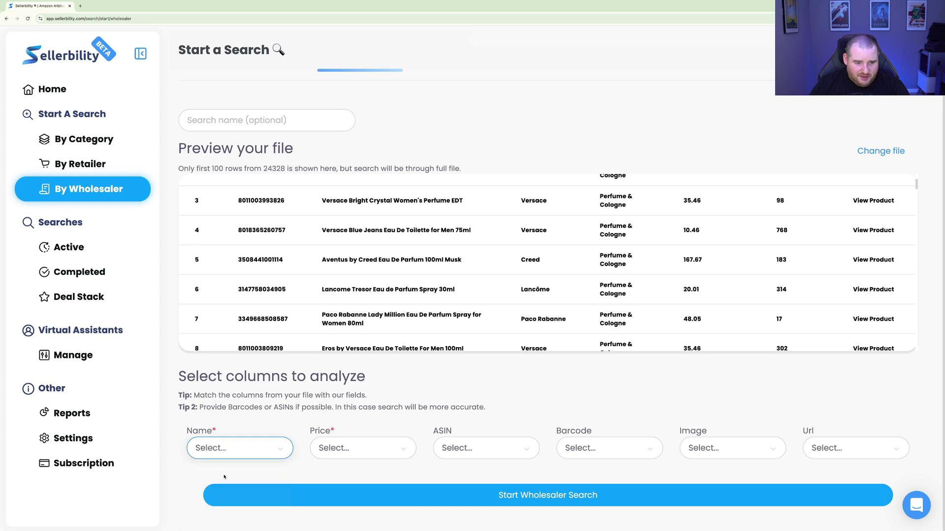
click(364, 452)
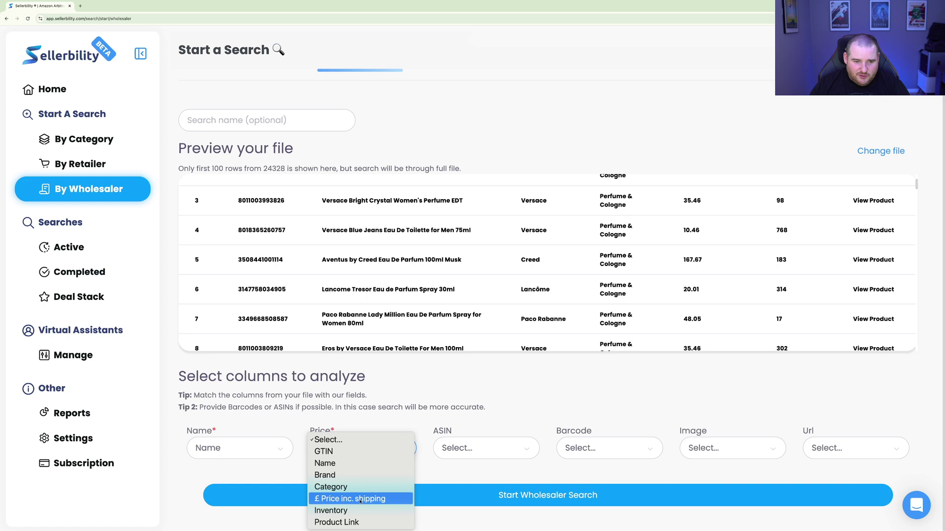
click(360, 500)
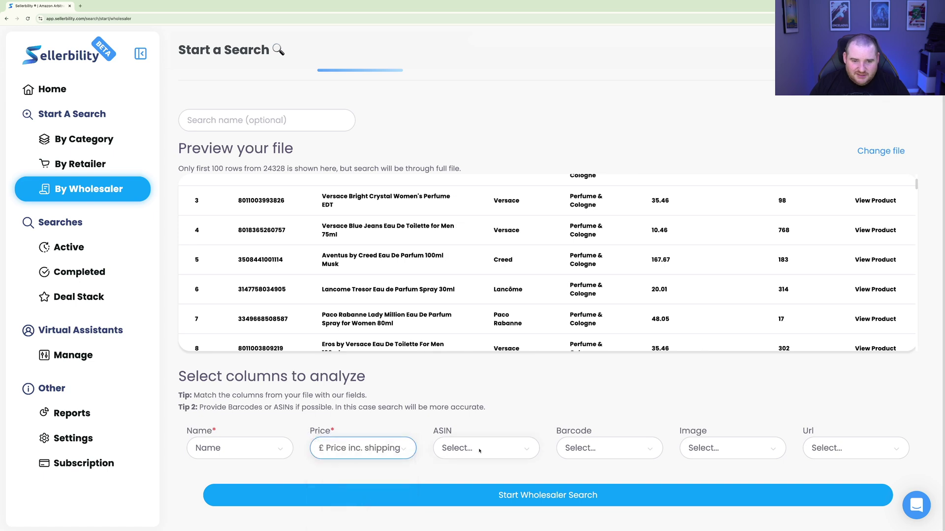
click(605, 449)
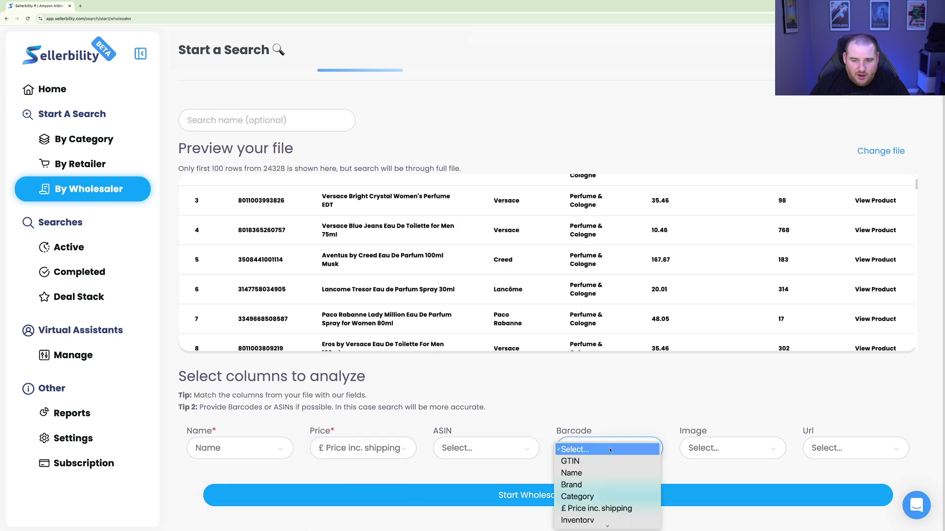
click(578, 462)
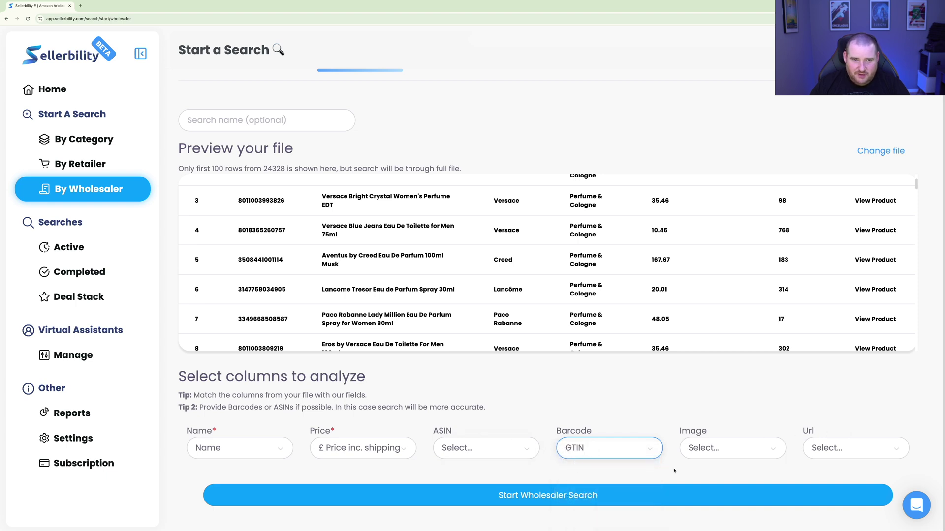
Launch the wholesaler search, then open the completed 'all hot 30th' search results.
click(542, 500)
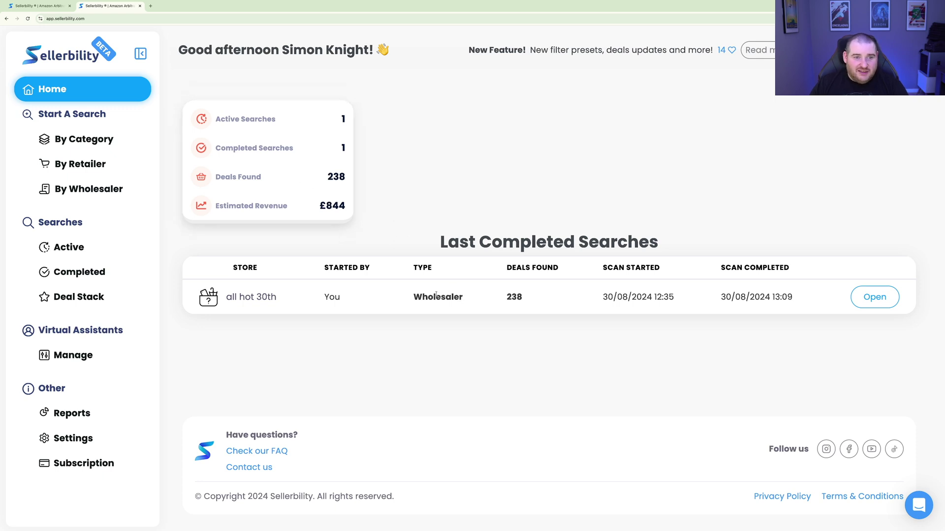
click(874, 297)
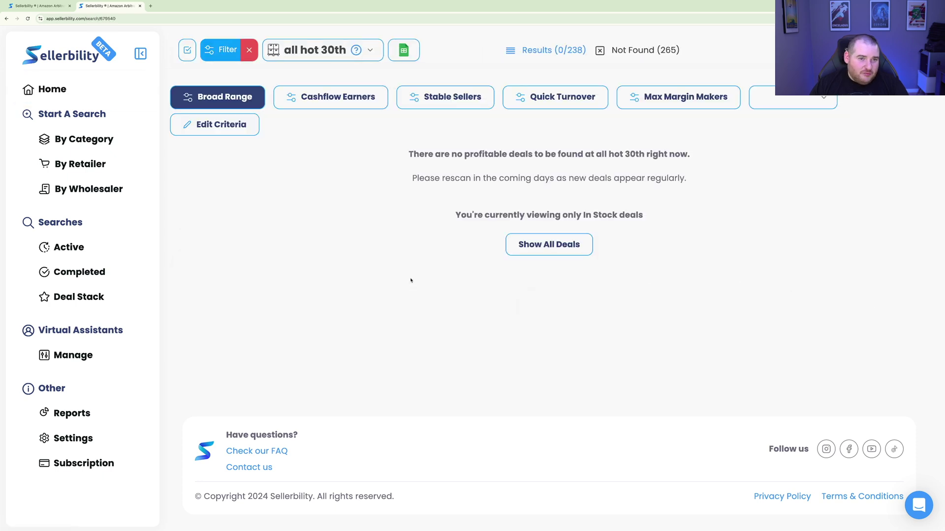
Reset the Broad Range preset filters so all 238 deals are shown.
click(205, 99)
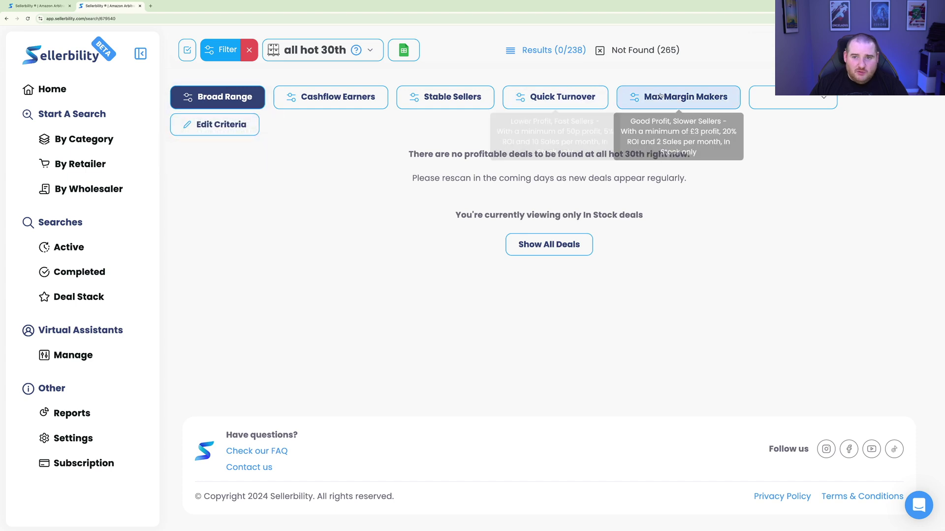
click(218, 127)
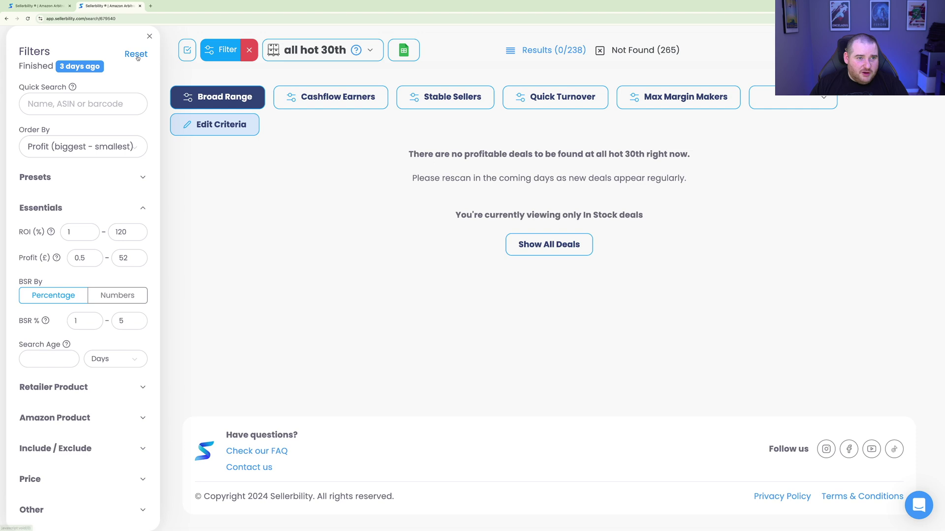
click(136, 56)
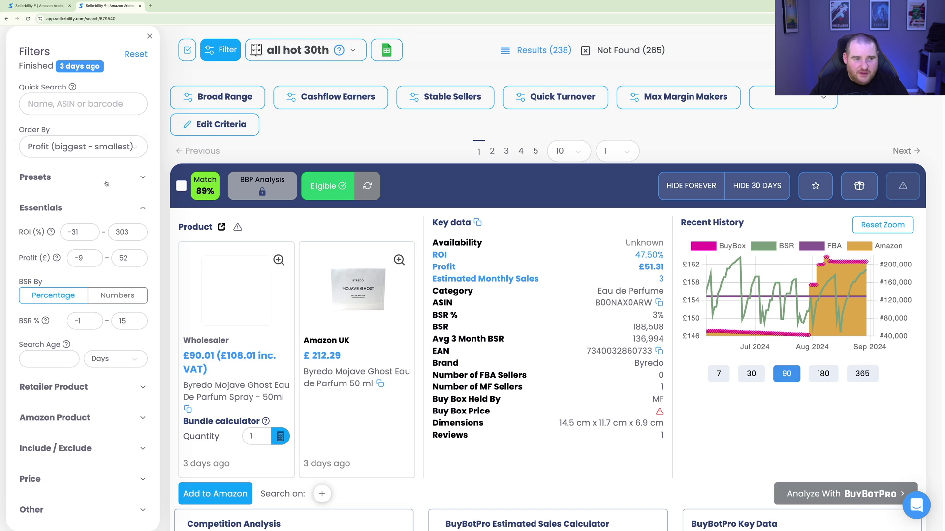
Set the minimum ROI to 20% and minimum profit to £5.
triple_click(80, 232)
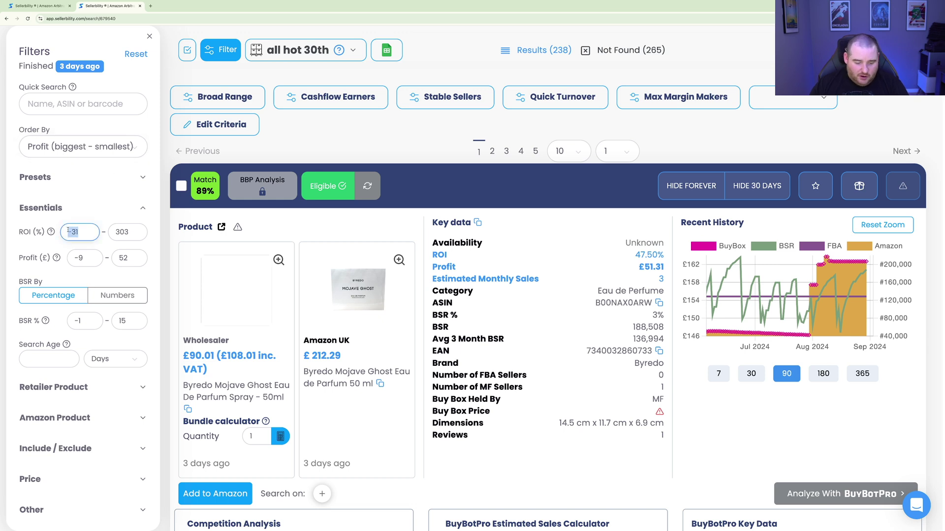
text(20)
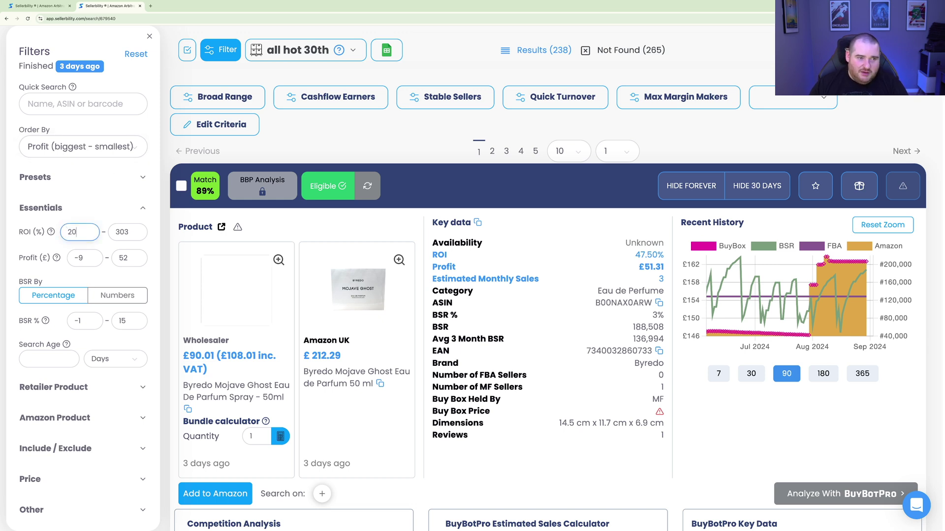
triple_click(84, 258)
text(5)
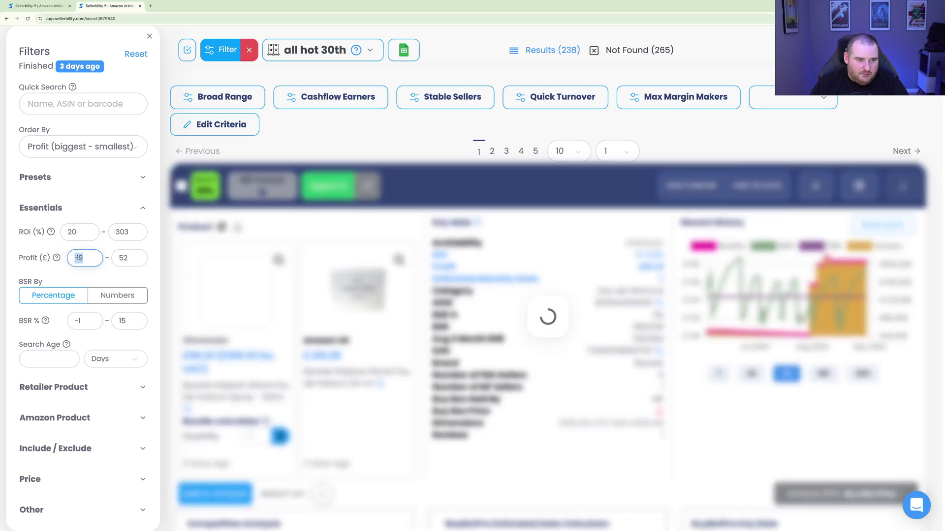
click(12, 257)
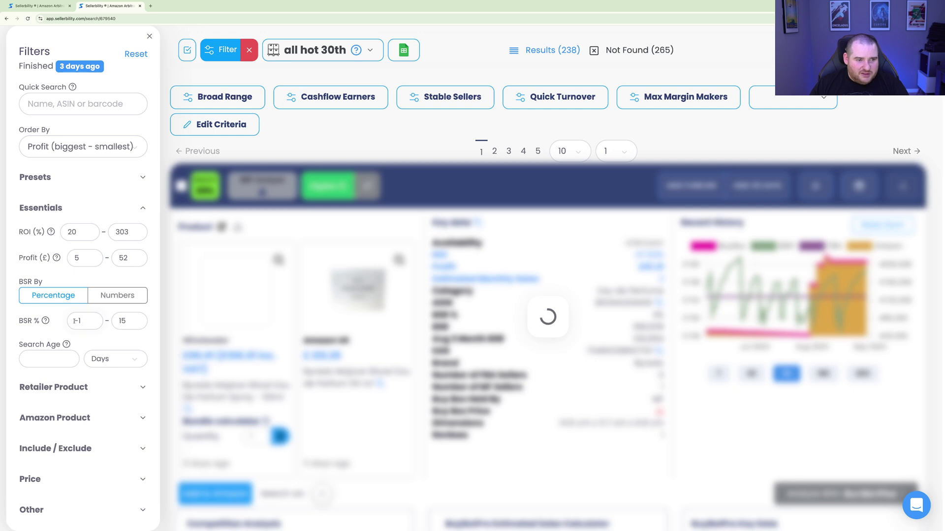
Limit the BSR % maximum to 1, leaving 13 of 238 results.
triple_click(73, 321)
key(Tab)
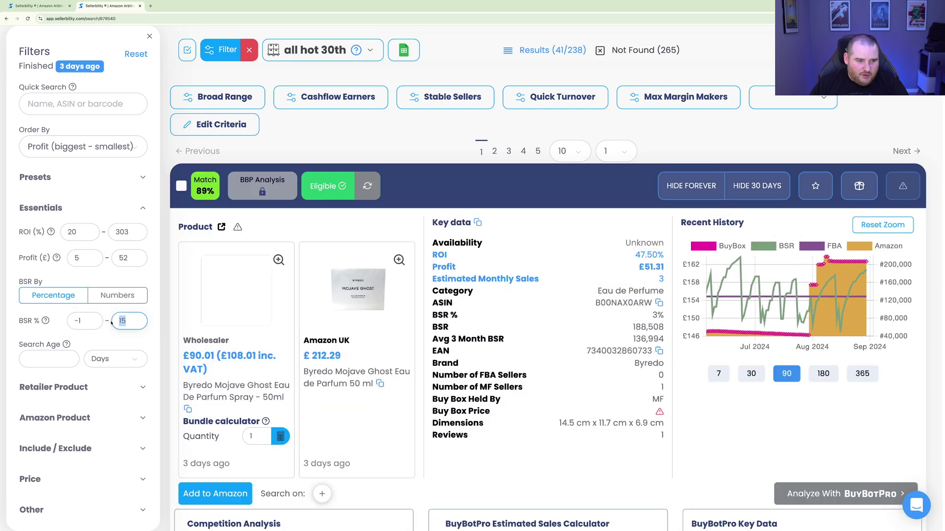
text(2)
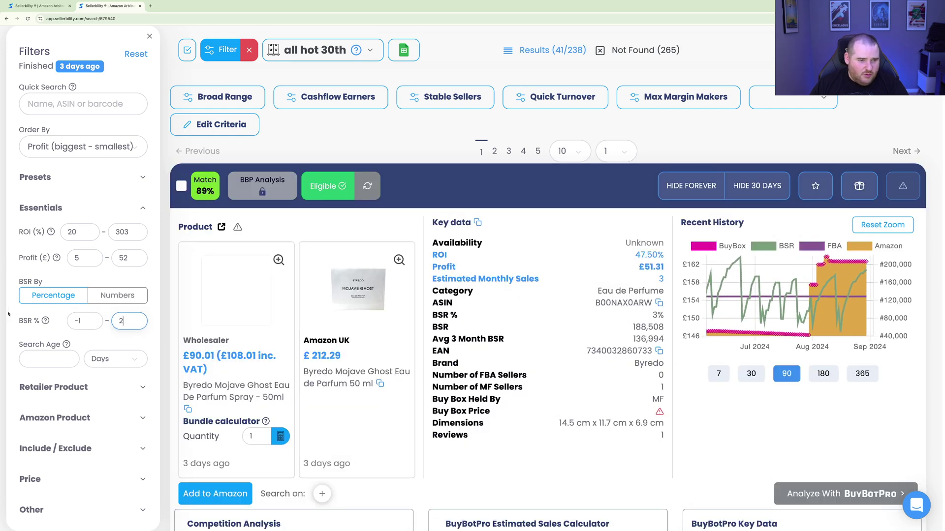
click(154, 307)
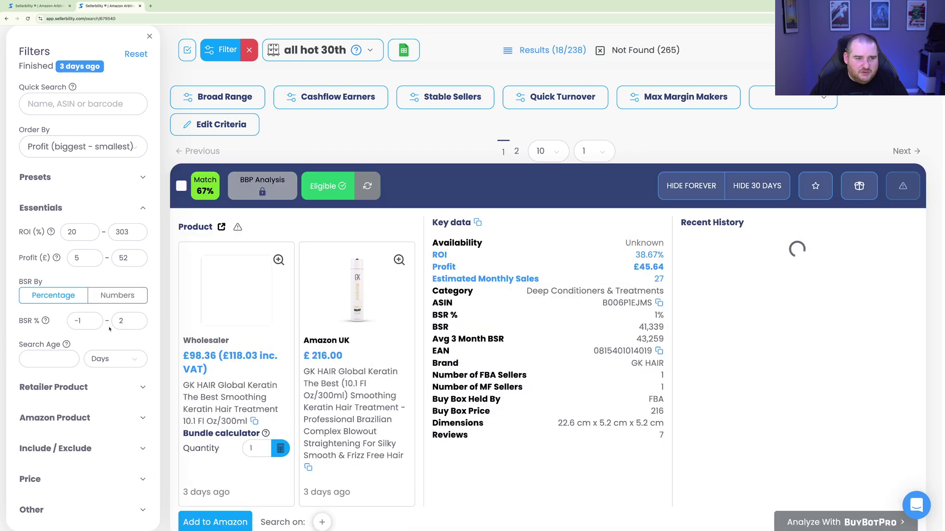
drag(126, 322, 118, 322)
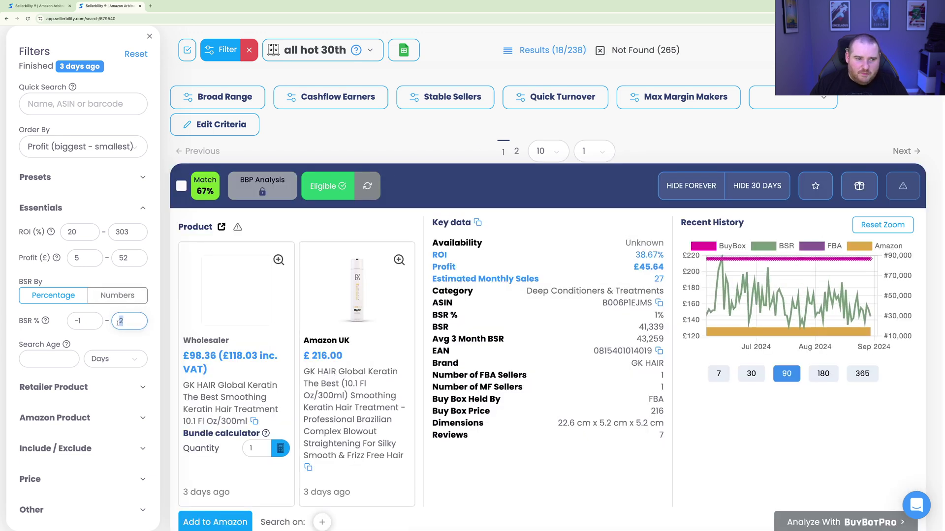
text(1)
click(156, 313)
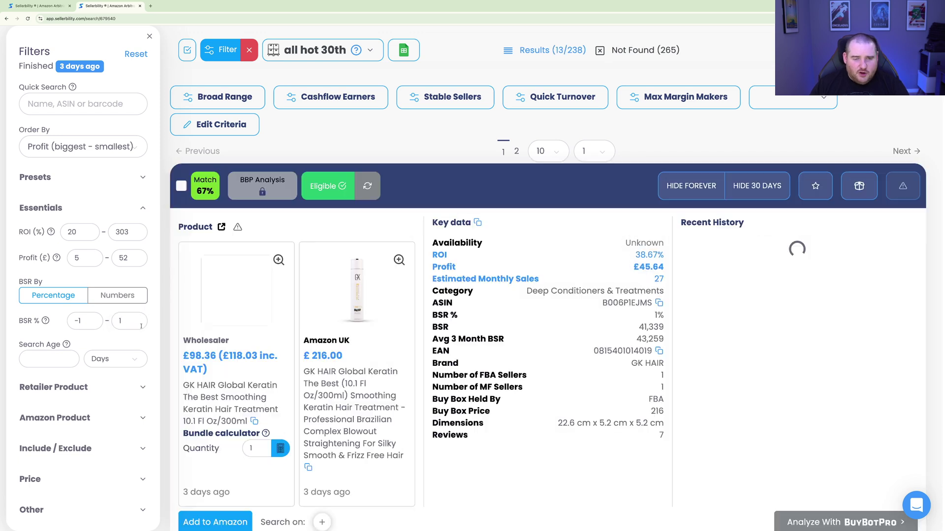
Add 'Hugo Boss' to the Retailer Title Exclude Words filter.
scroll(133, 386, down, 2)
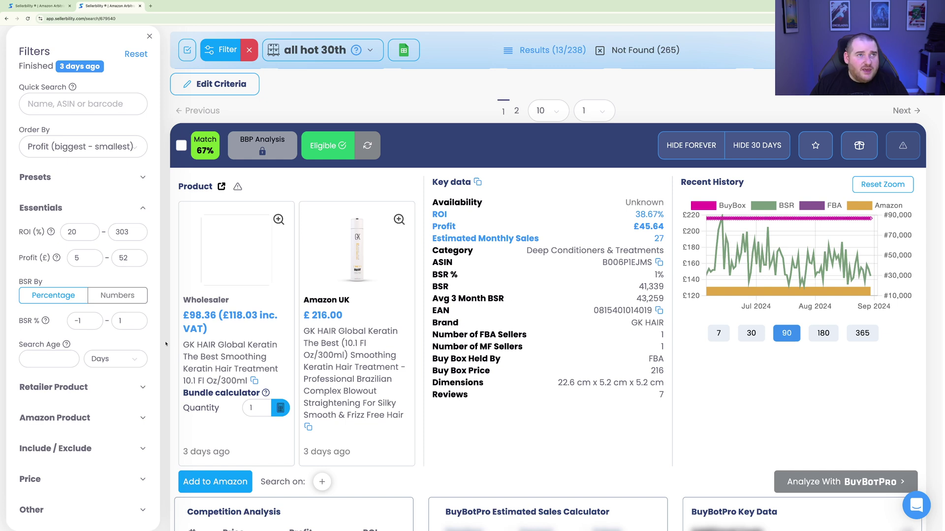
click(118, 451)
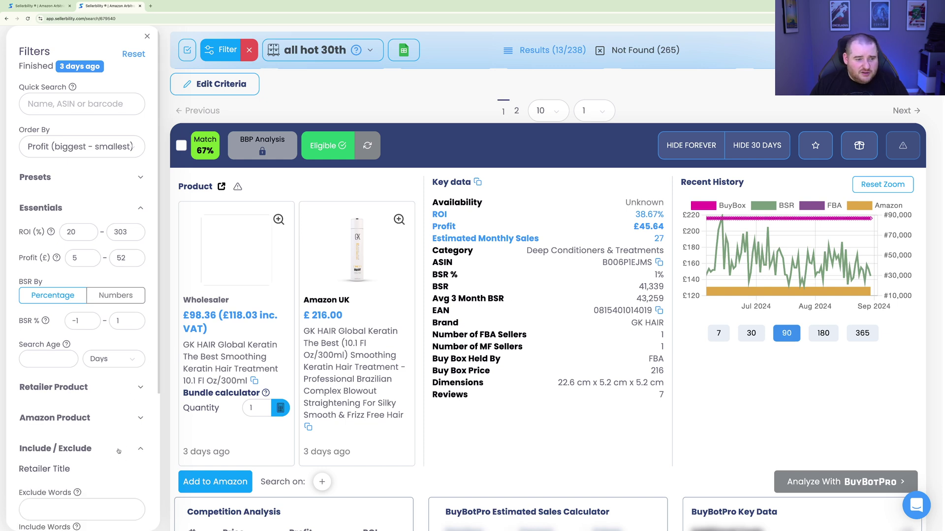
scroll(119, 450, down, 3)
mouse_move(77, 391)
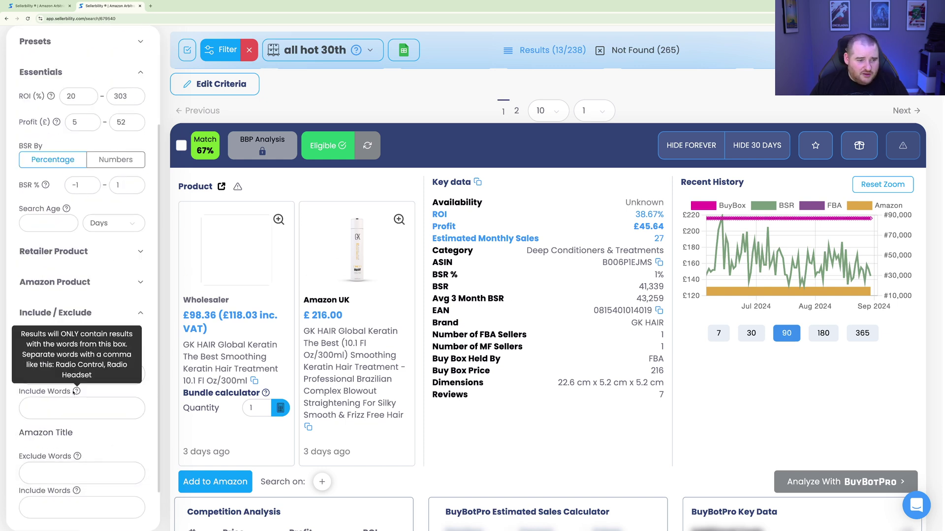
click(74, 374)
text(Hugo )
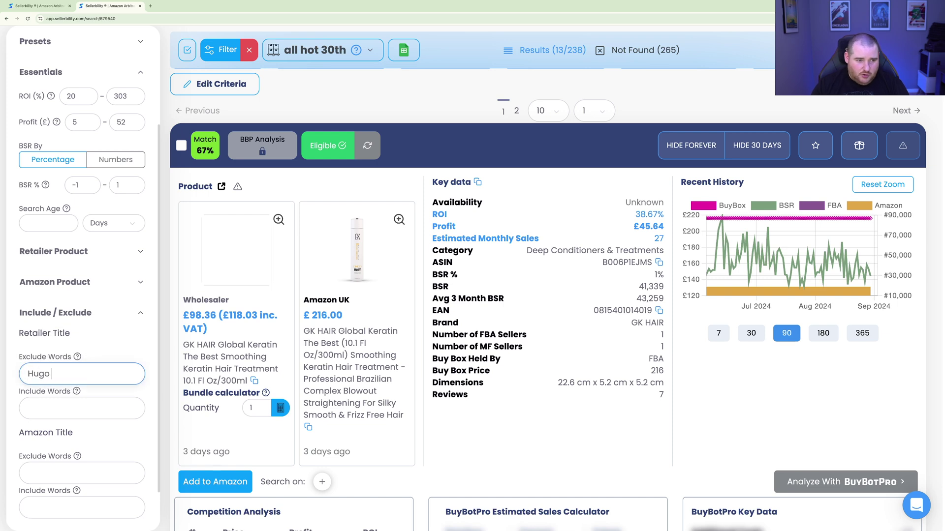
text(boss)
key(BackSpace)
key(BackSpace)
key(BackSpace)
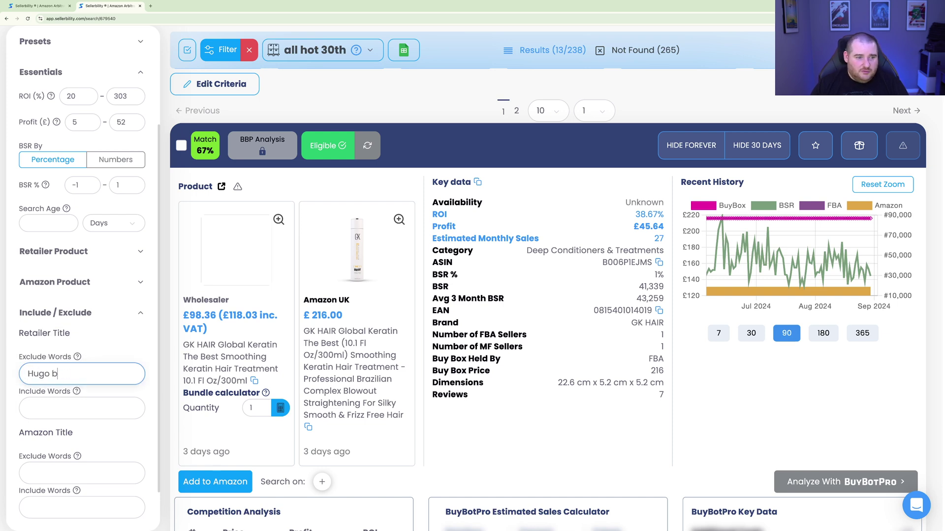
key(BackSpace)
text(Boss)
key(Return)
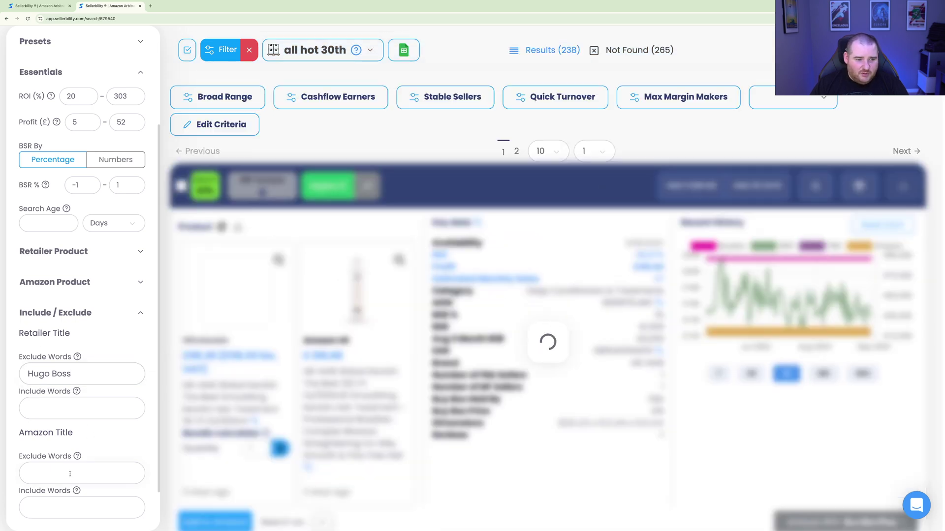
Expand the Price and Other filter sections to review them, then collapse Other.
scroll(70, 474, down, 2)
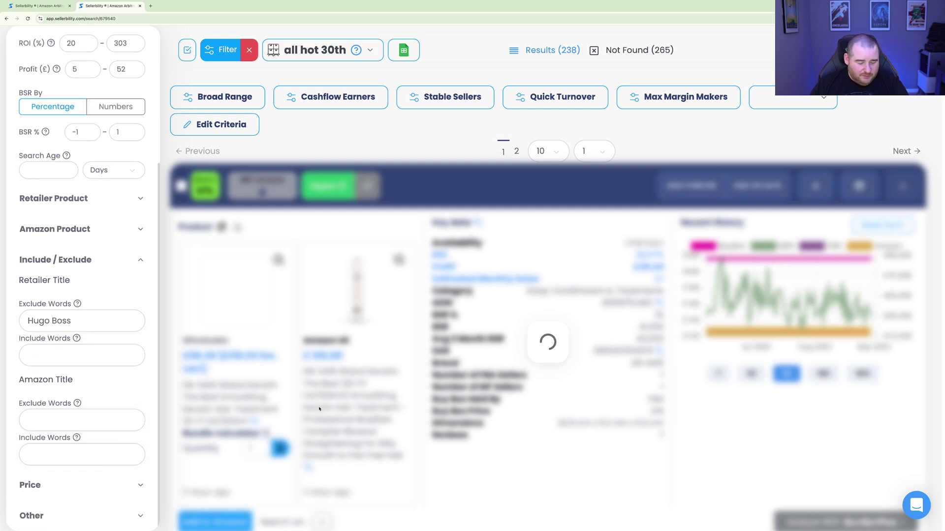
click(123, 491)
scroll(87, 451, down, 3)
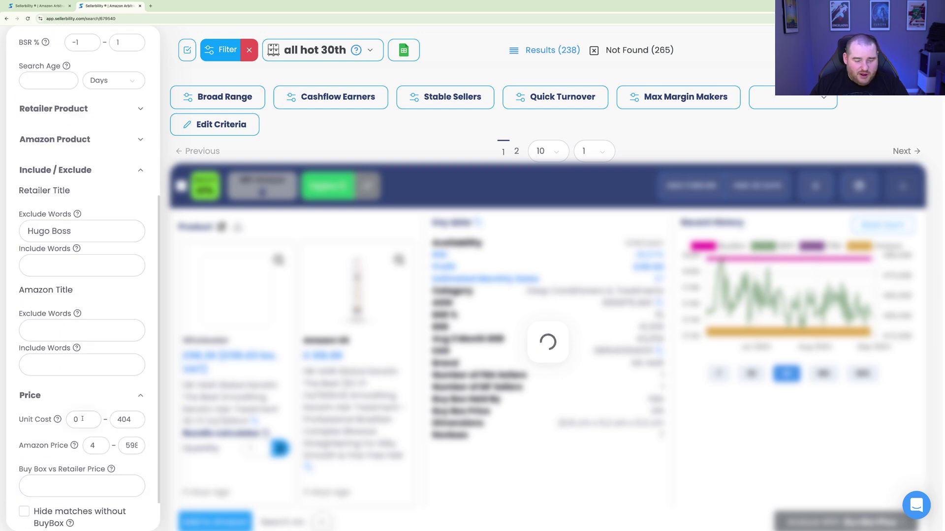
scroll(84, 453, down, 2)
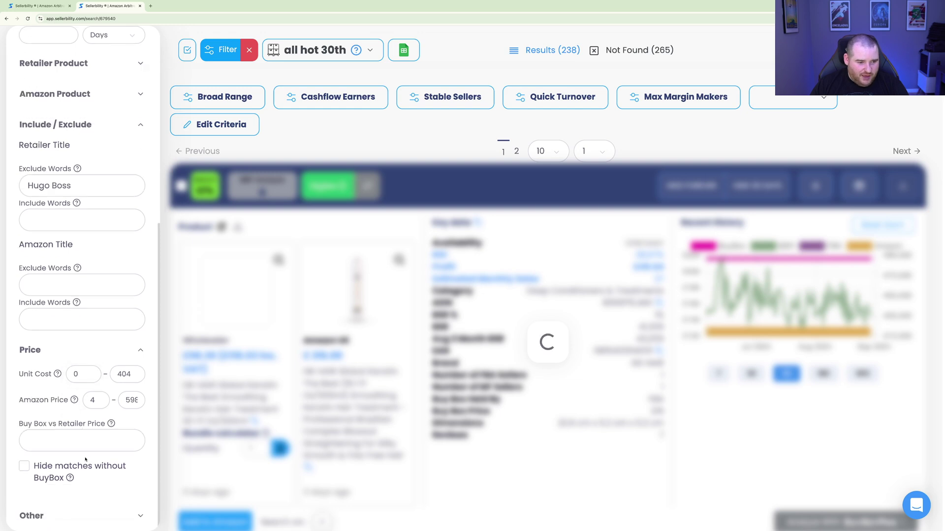
scroll(84, 457, down, 2)
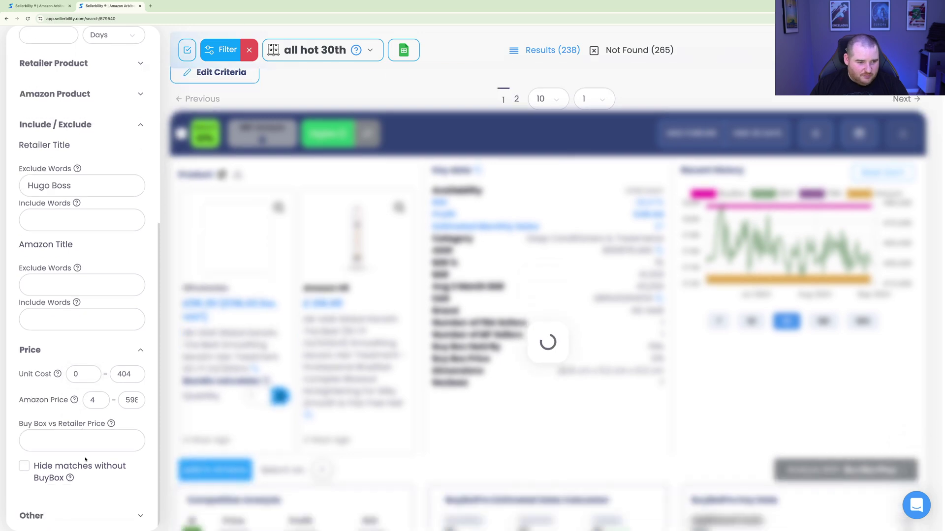
click(132, 516)
scroll(94, 508, down, 4)
scroll(94, 507, down, 2)
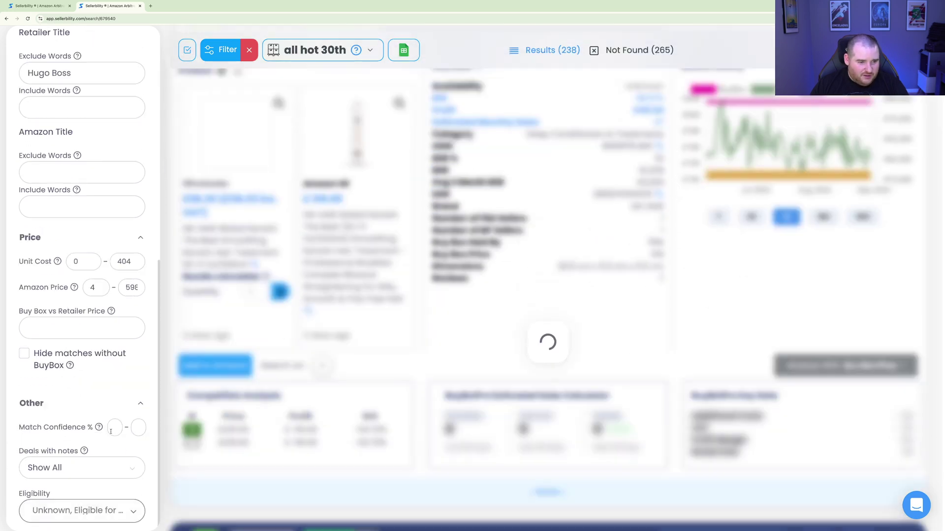
click(140, 404)
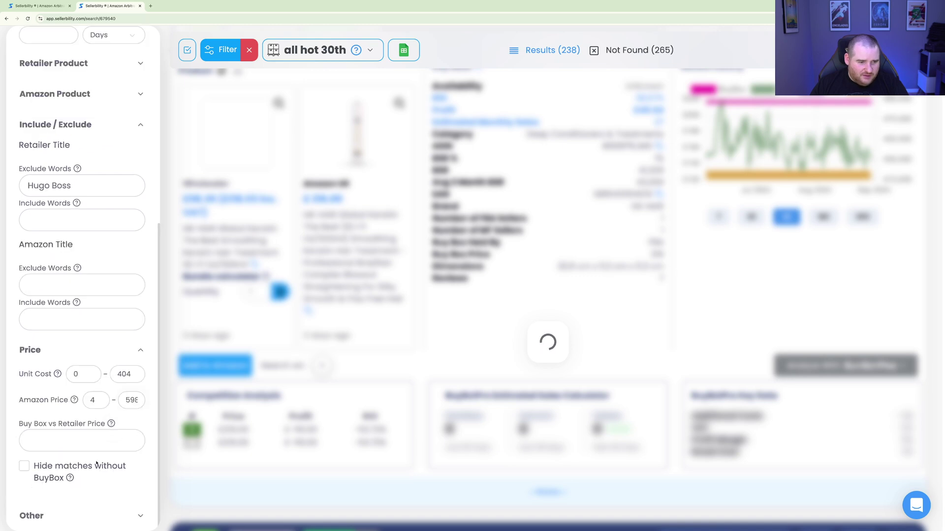
Tick Hide matches without BuyBox, leaving 13 of 238 deals.
click(25, 466)
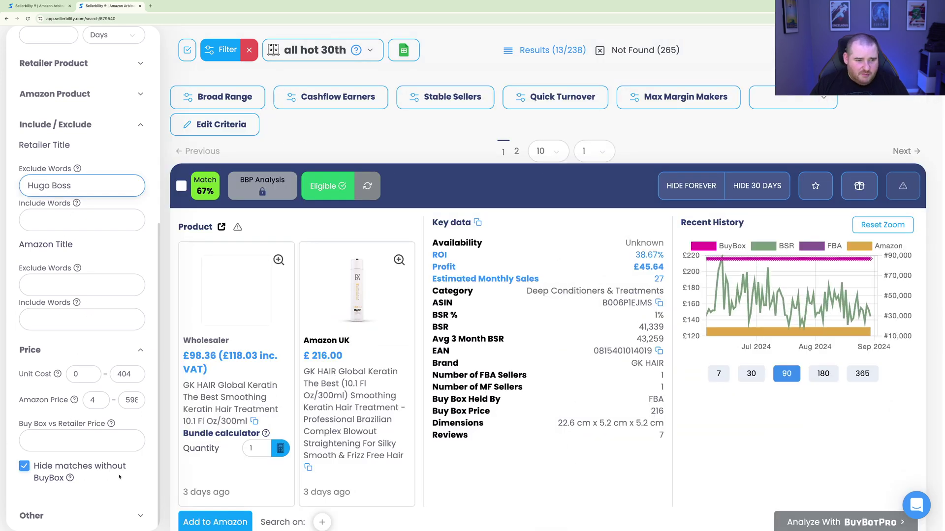
scroll(114, 473, up, 3)
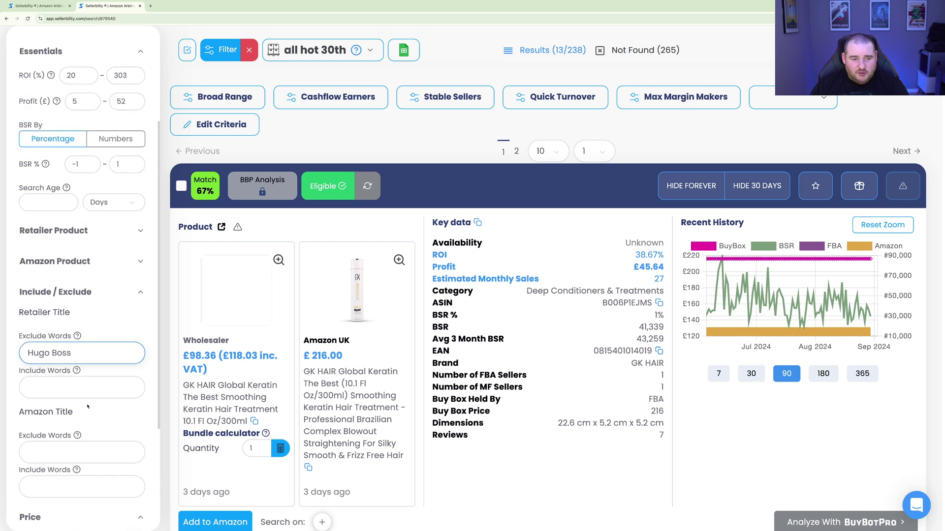
scroll(93, 389, up, 2)
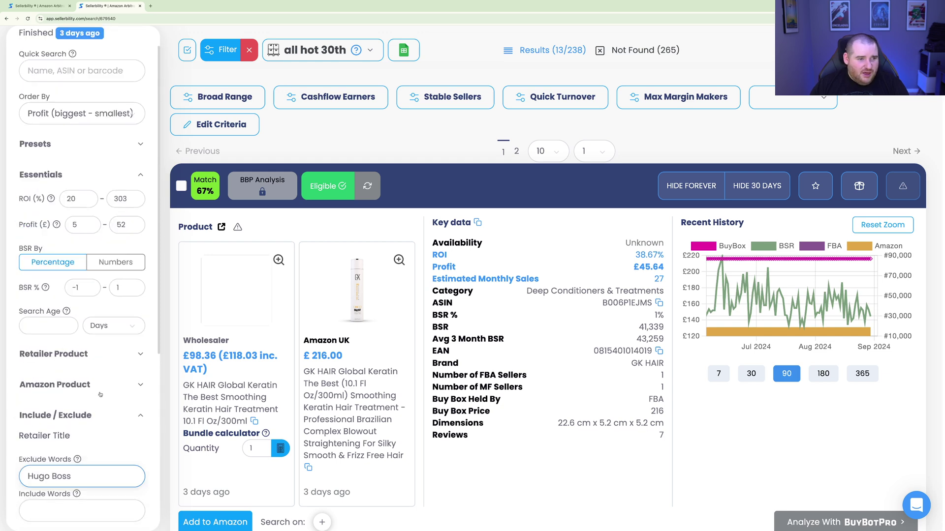
scroll(98, 391, up, 1)
scroll(118, 330, up, 1)
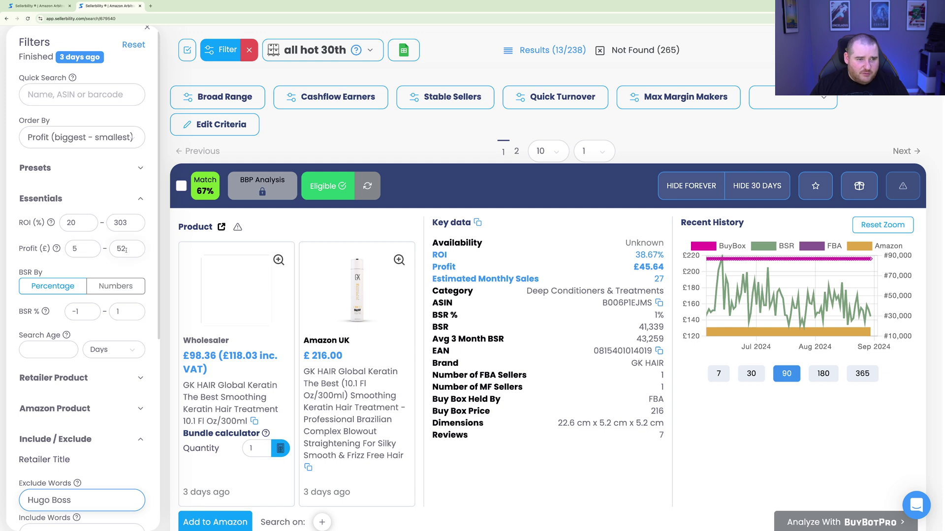
scroll(119, 251, up, 1)
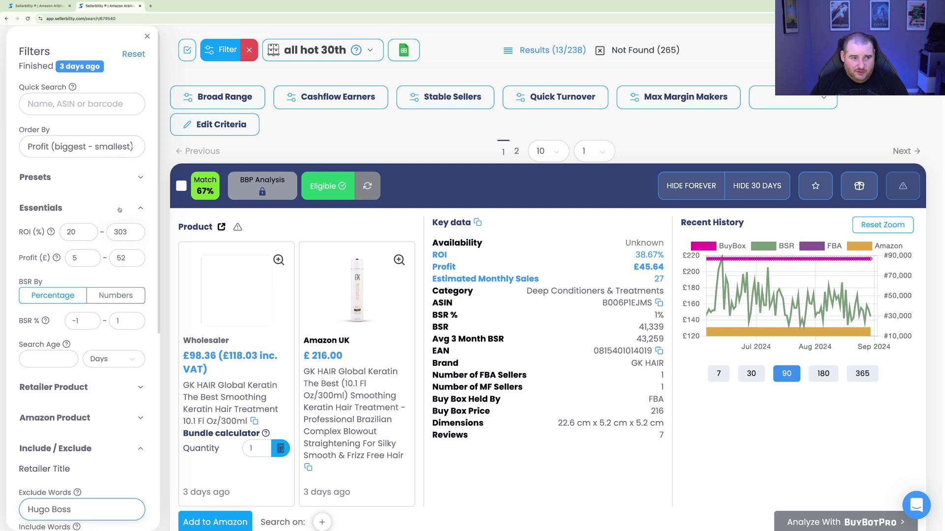
Hide the BSR and FBA lines on the first deal's Recent History chart.
click(347, 138)
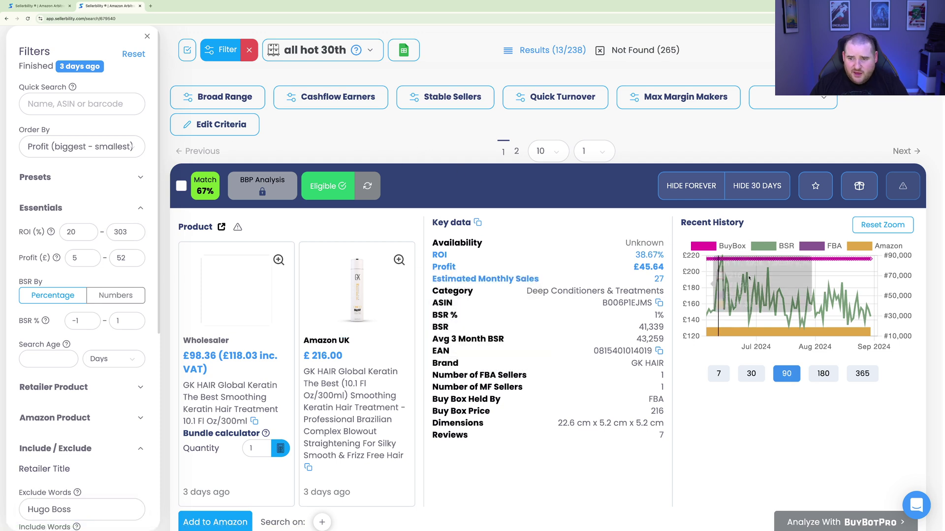
scroll(669, 360, down, 1)
scroll(669, 361, down, 1)
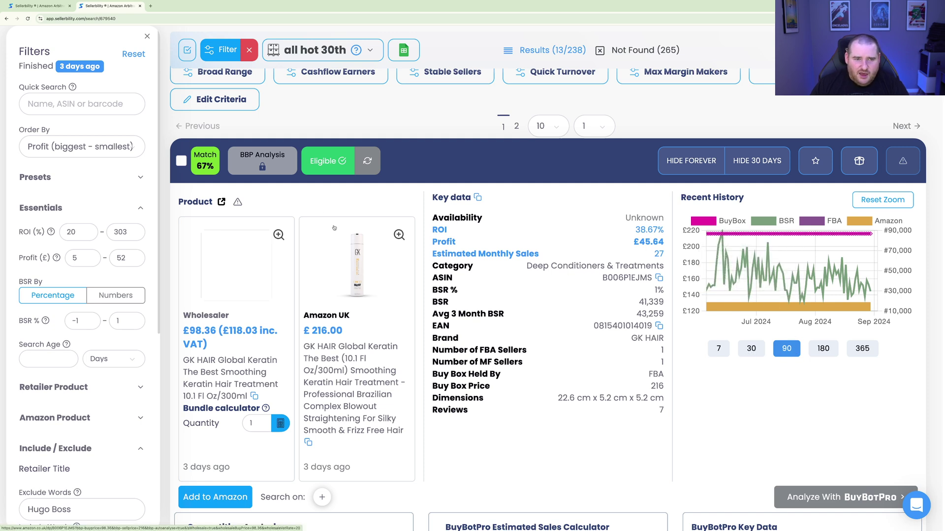
mouse_move(753, 236)
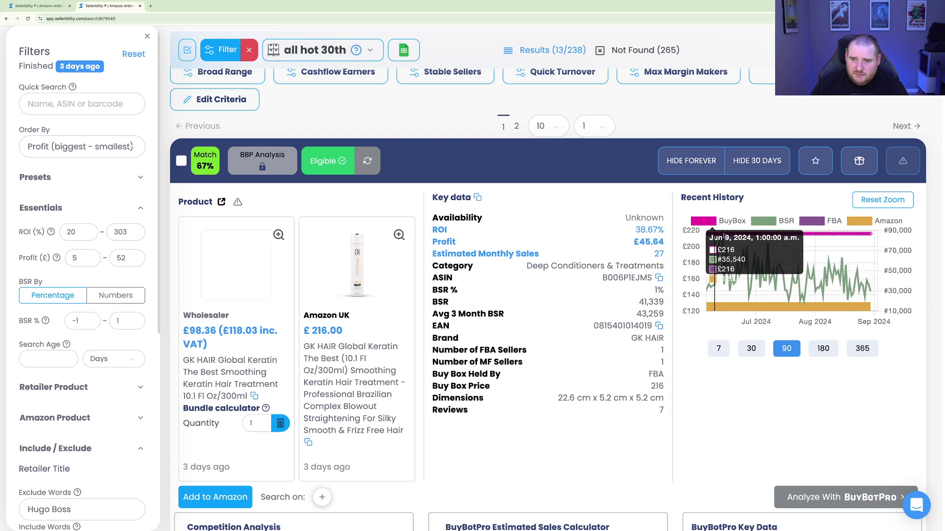
click(769, 220)
click(813, 221)
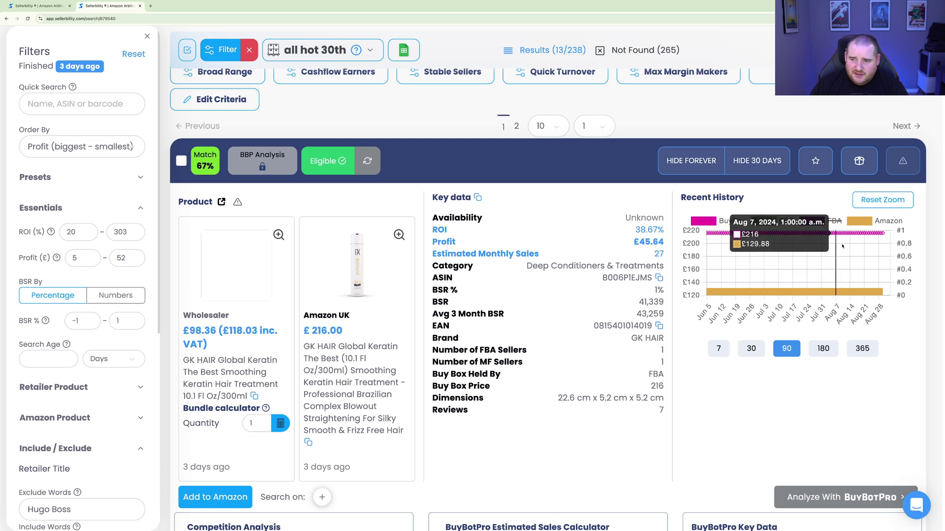
Preview 180- and 365-day price history, then return the chart to 90 days.
click(827, 349)
click(853, 351)
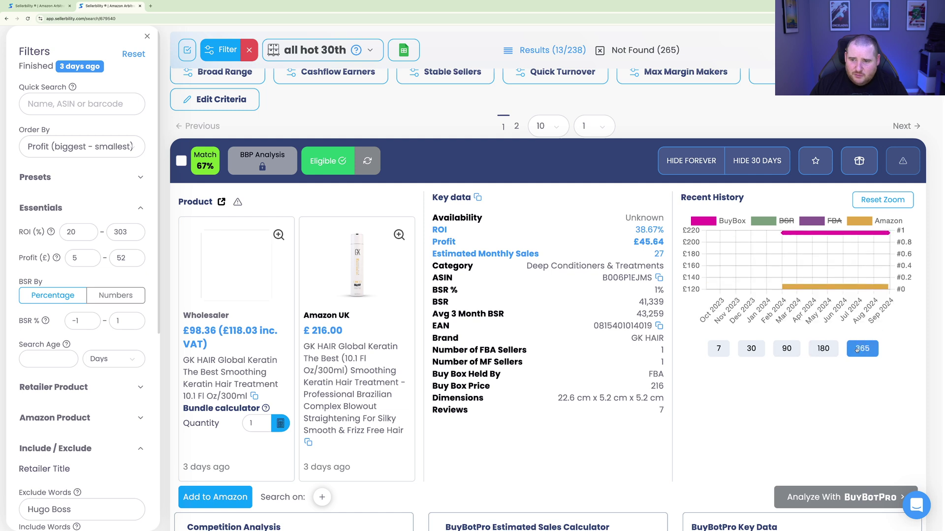
click(786, 349)
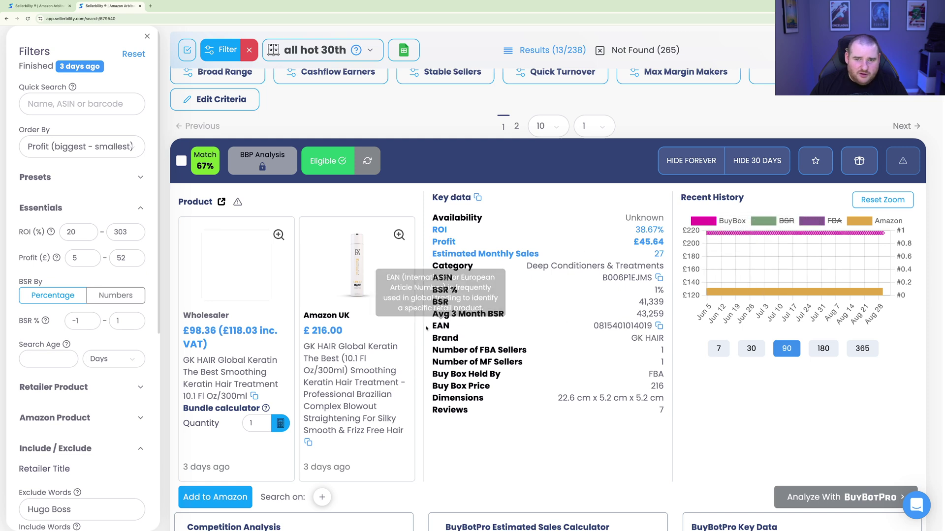
Re-check eligibility for the Nasomatto perfume deal and bring the GK HAIR card fully into view.
scroll(425, 329, down, 3)
scroll(423, 330, down, 3)
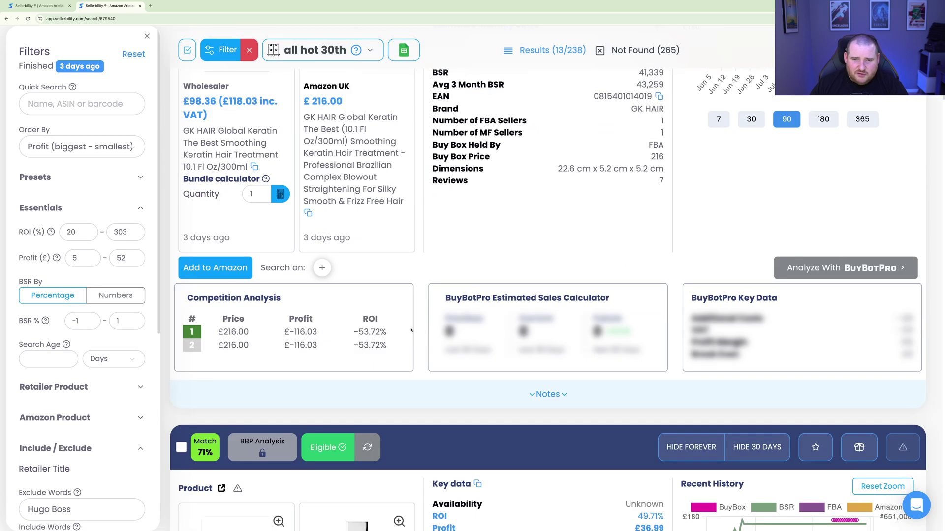
scroll(411, 330, down, 2)
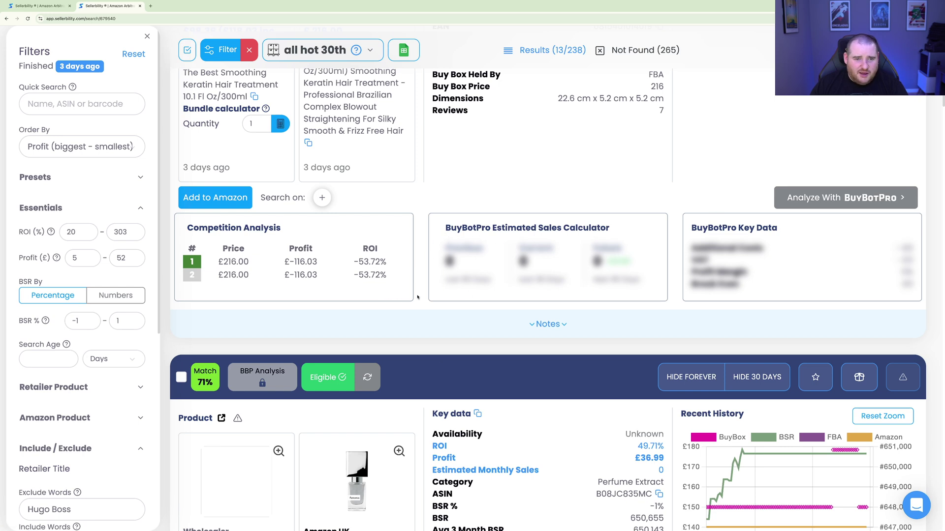
scroll(419, 344, down, 6)
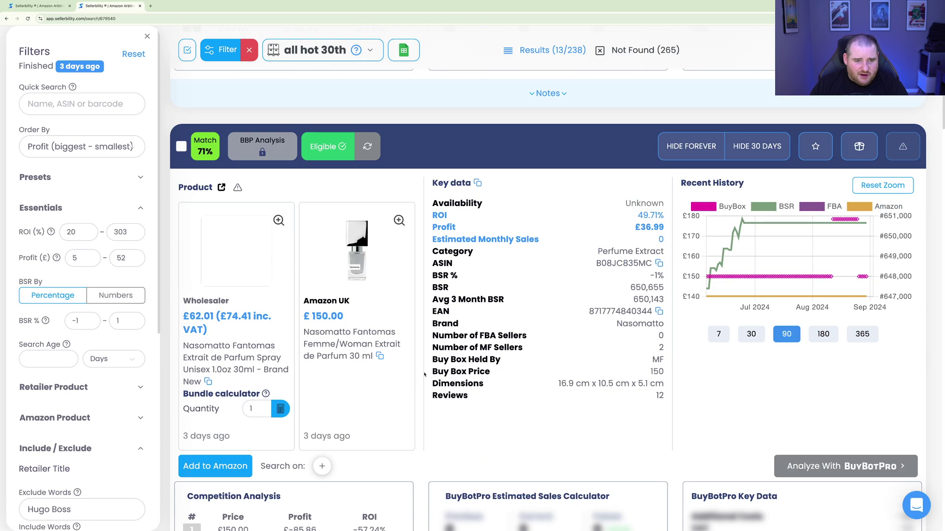
scroll(424, 375, down, 6)
scroll(334, 253, up, 9)
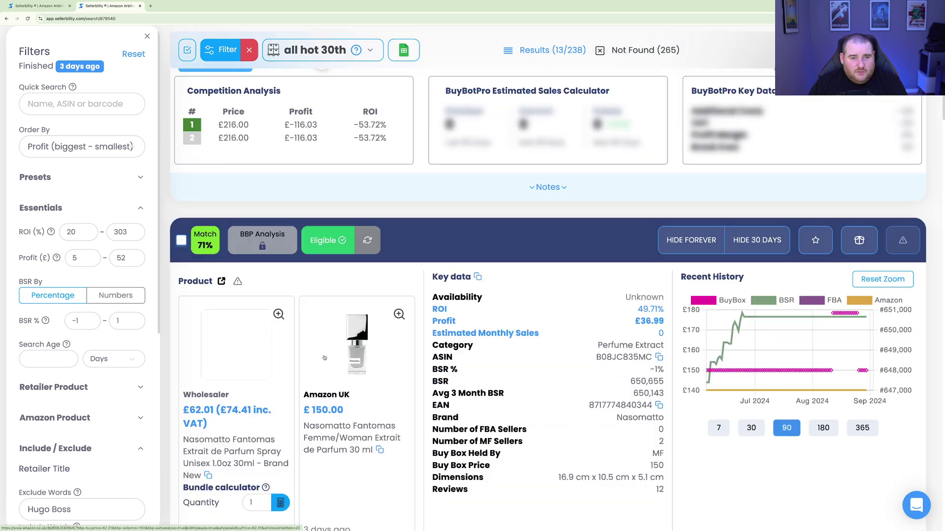
click(367, 241)
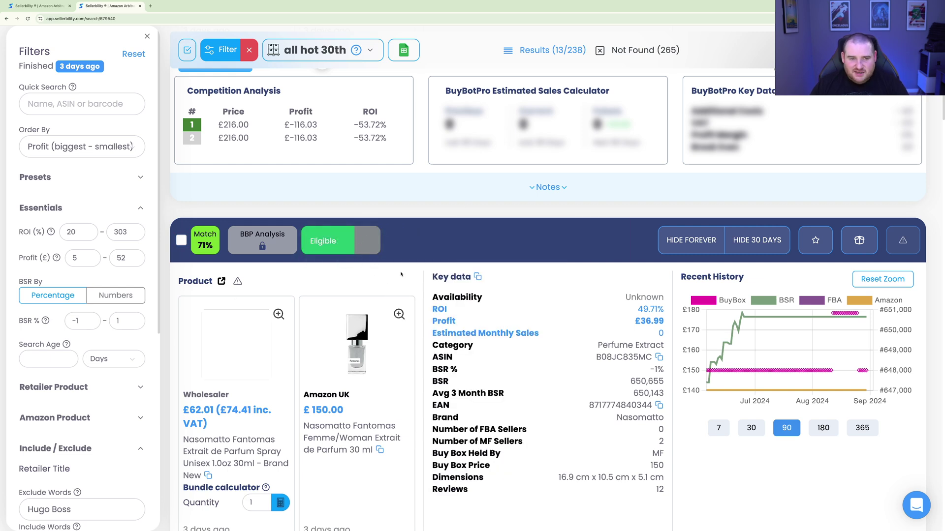
scroll(340, 276, down, 3)
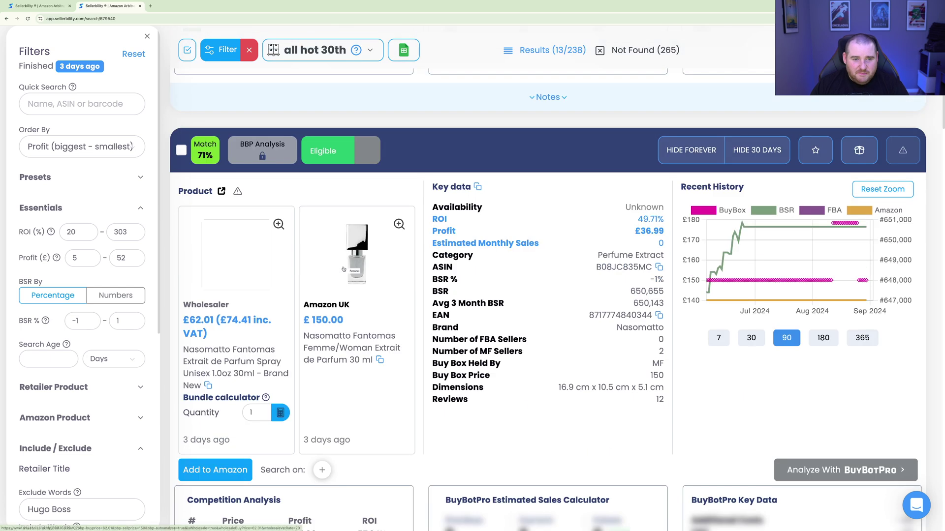
scroll(343, 282, down, 4)
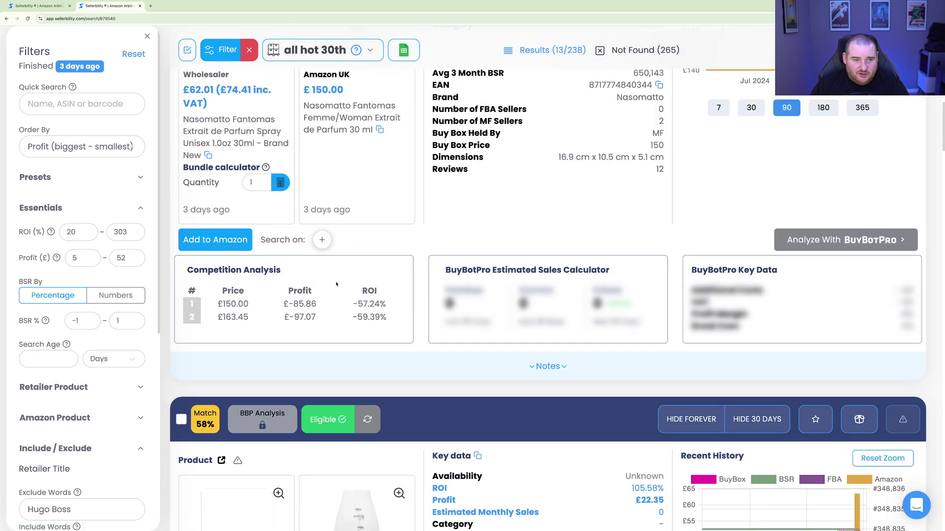
scroll(336, 284, up, 2)
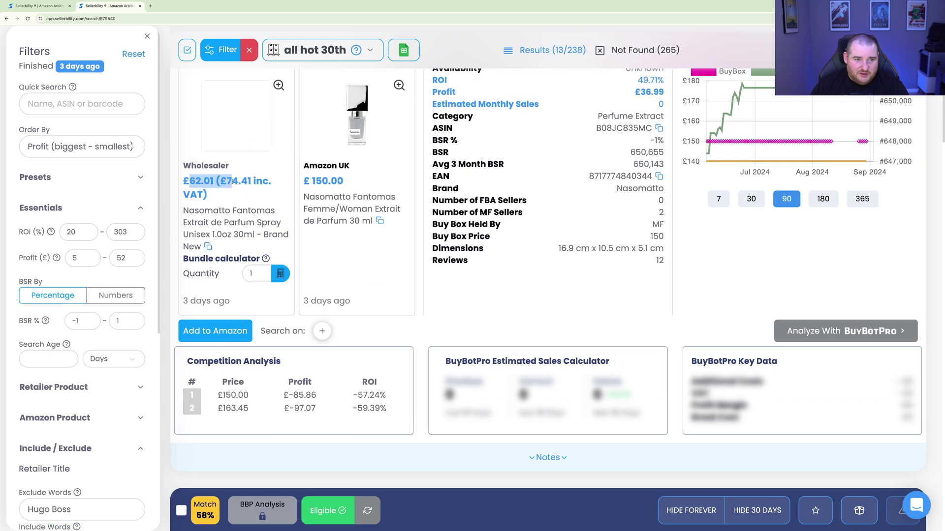
scroll(224, 238, down, 10)
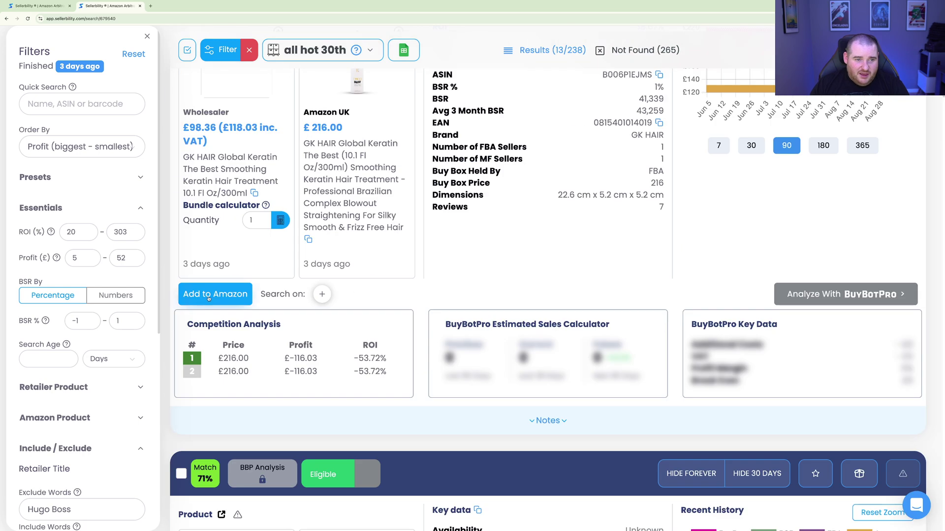
scroll(200, 277, up, 3)
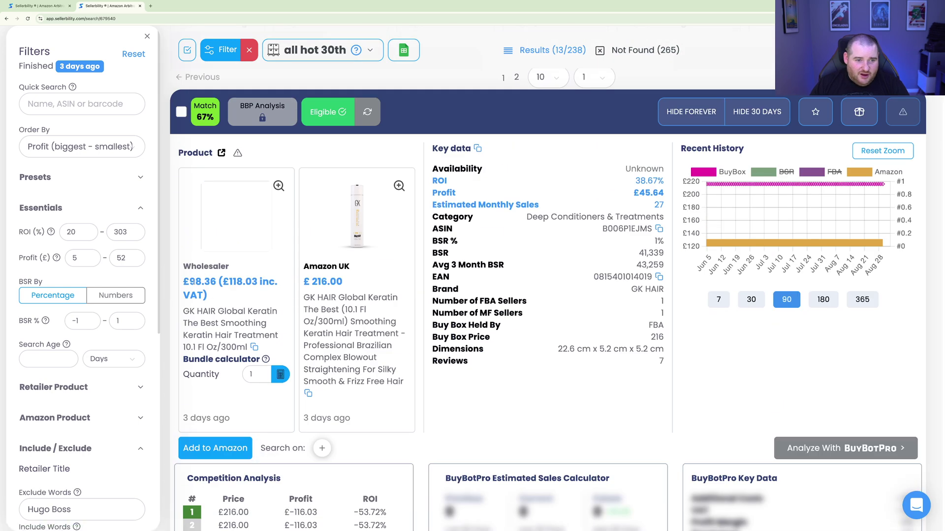
Highlight the GK HAIR wholesale price, including the VAT-inclusive figure.
double_click(201, 281)
drag(231, 282, 263, 282)
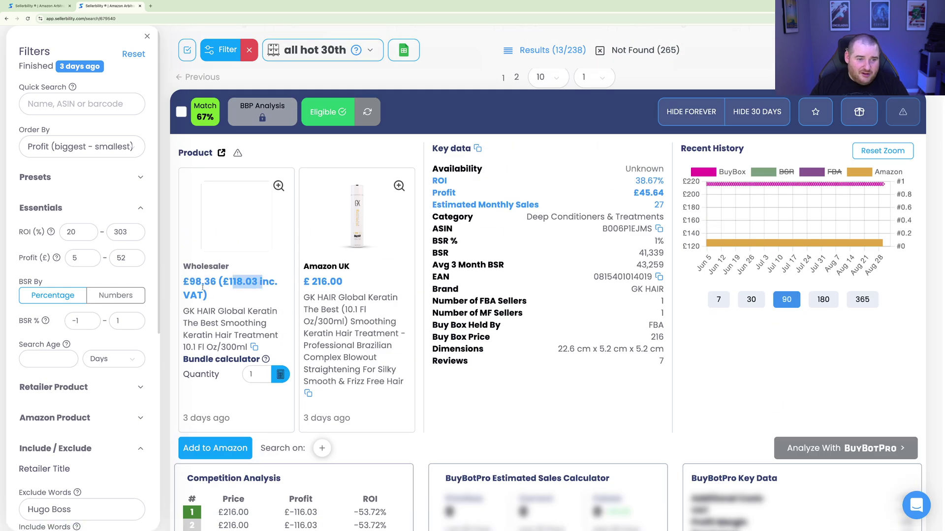
drag(202, 288, 185, 281)
click(241, 394)
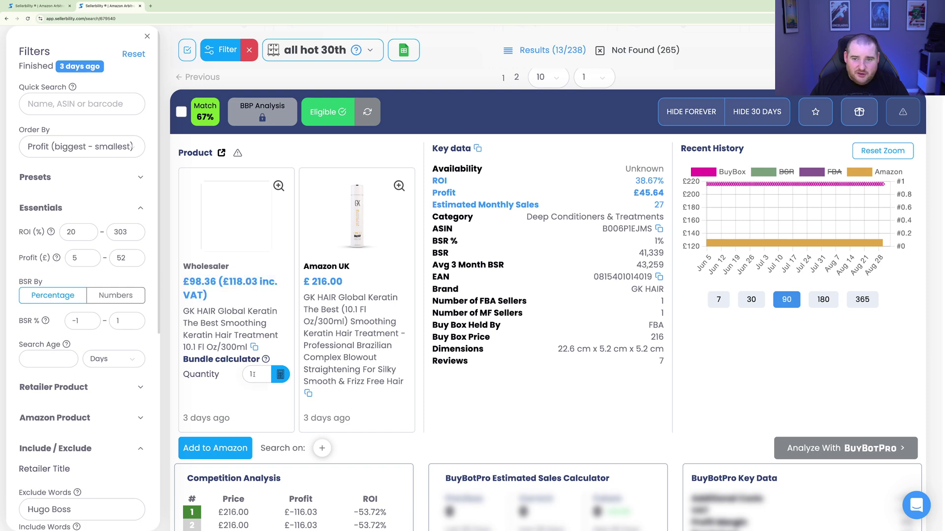
Set the GK HAIR bundle quantity to 10 and check Estimated Monthly Sales of 27.
click(252, 374)
text(0)
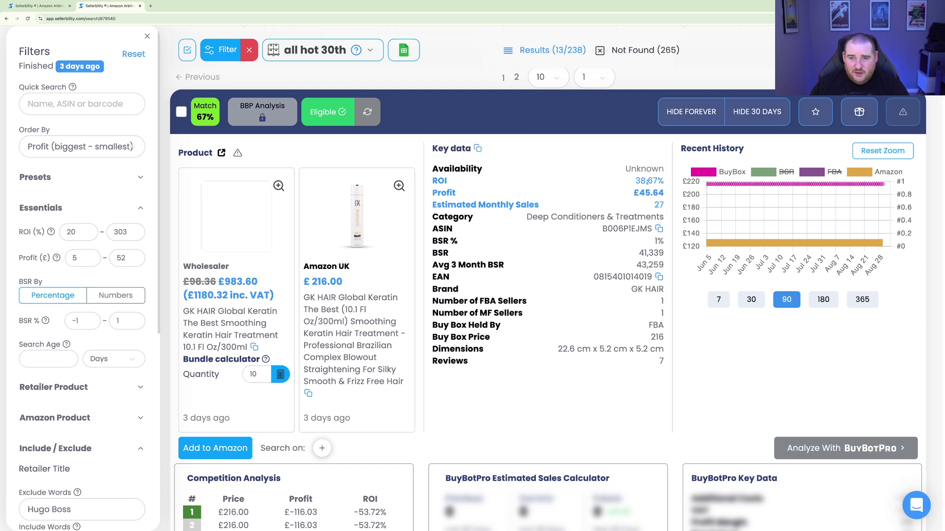
drag(662, 204, 654, 207)
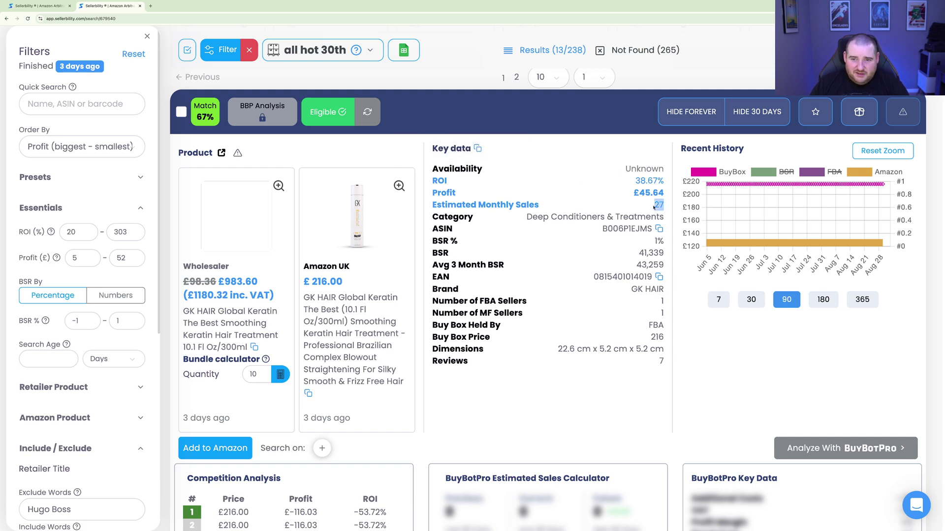
click(353, 151)
scroll(589, 397, down, 4)
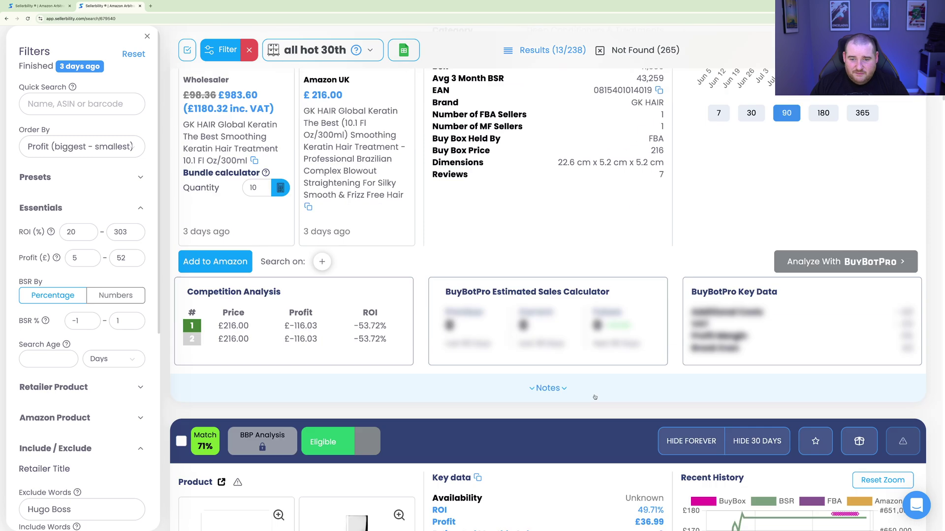
scroll(585, 397, down, 4)
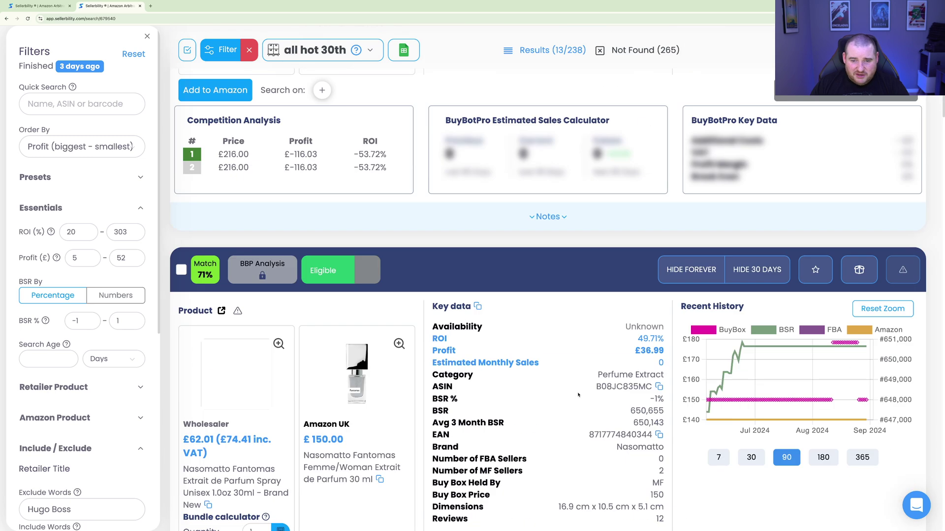
Toggle the GK HAIR notes bar, then scroll down to the Issey Miyake Wood & Wood card.
click(541, 216)
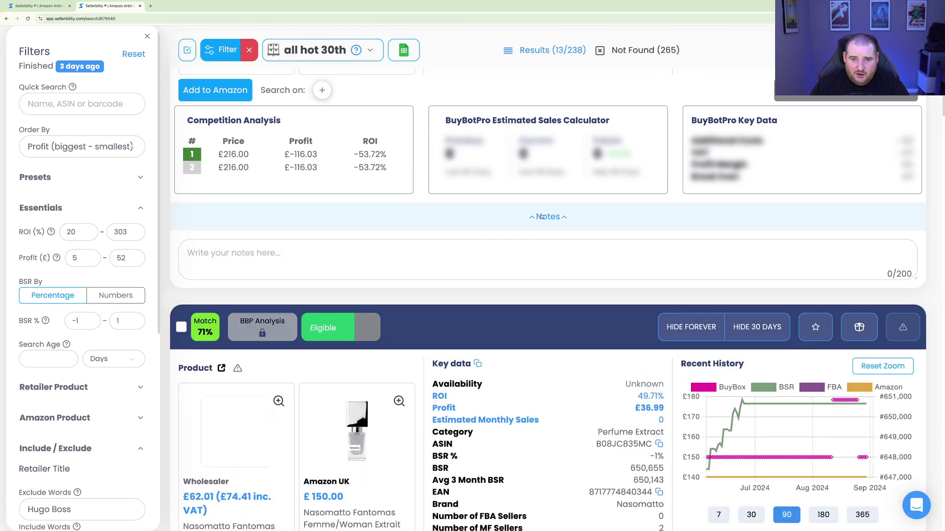
click(541, 217)
scroll(541, 216, down, 4)
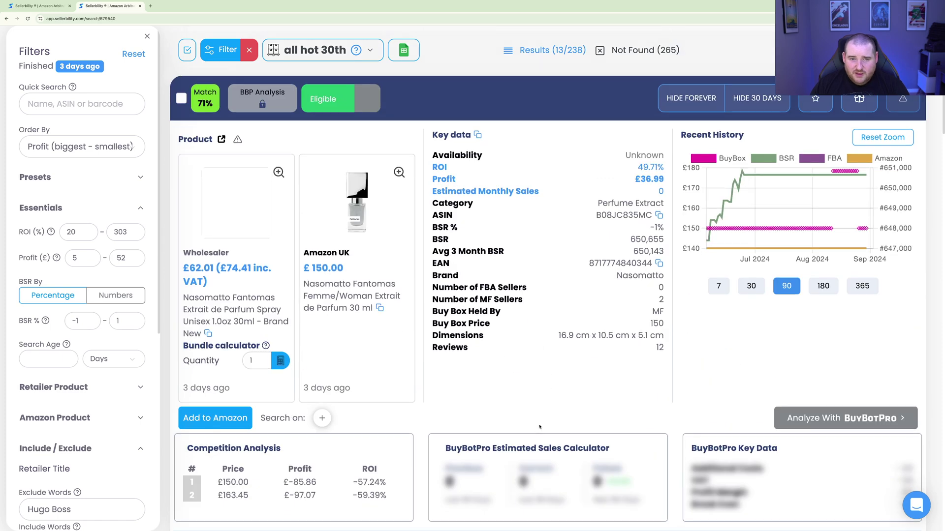
scroll(540, 426, down, 3)
scroll(540, 426, down, 15)
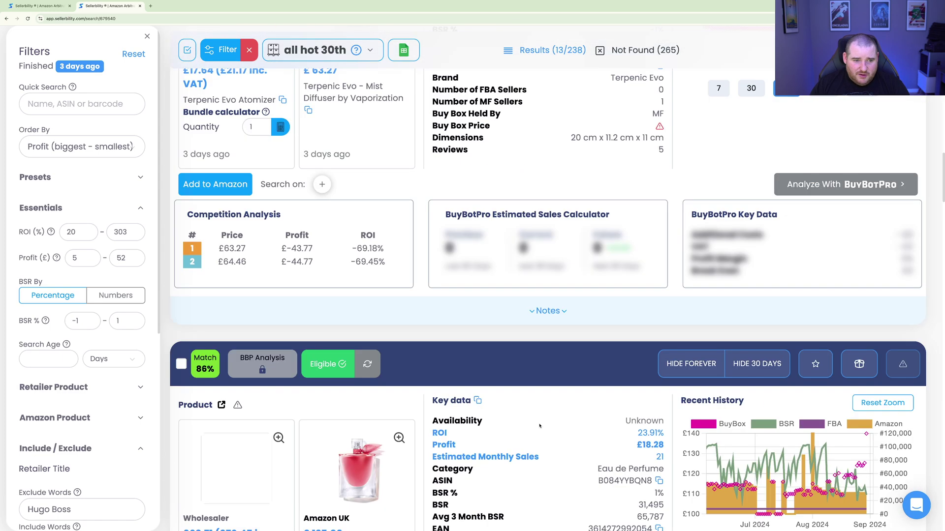
scroll(540, 426, down, 14)
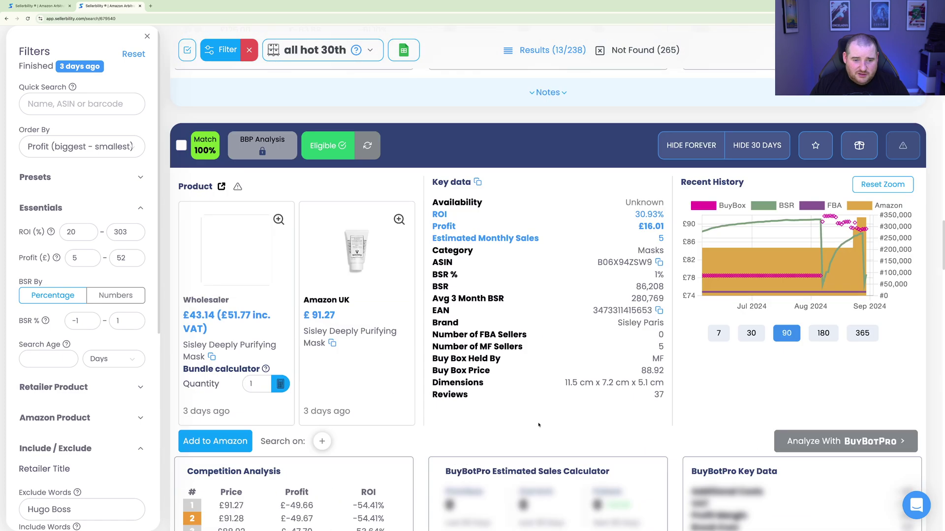
scroll(539, 425, down, 1)
scroll(538, 424, down, 12)
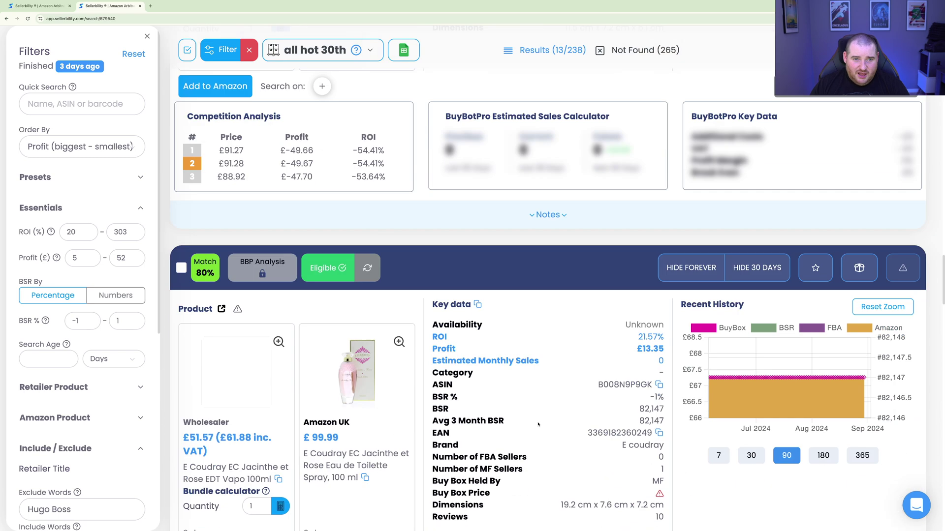
scroll(538, 424, down, 3)
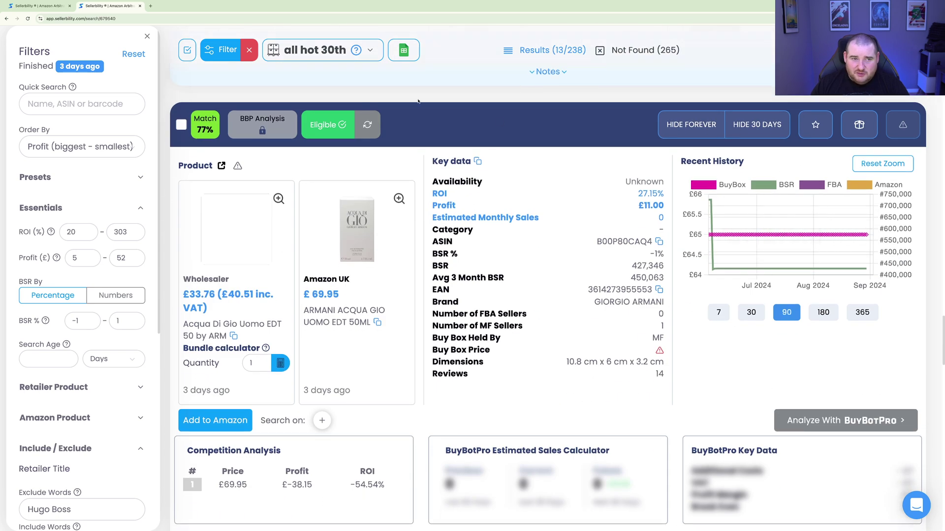
mouse_move(707, 220)
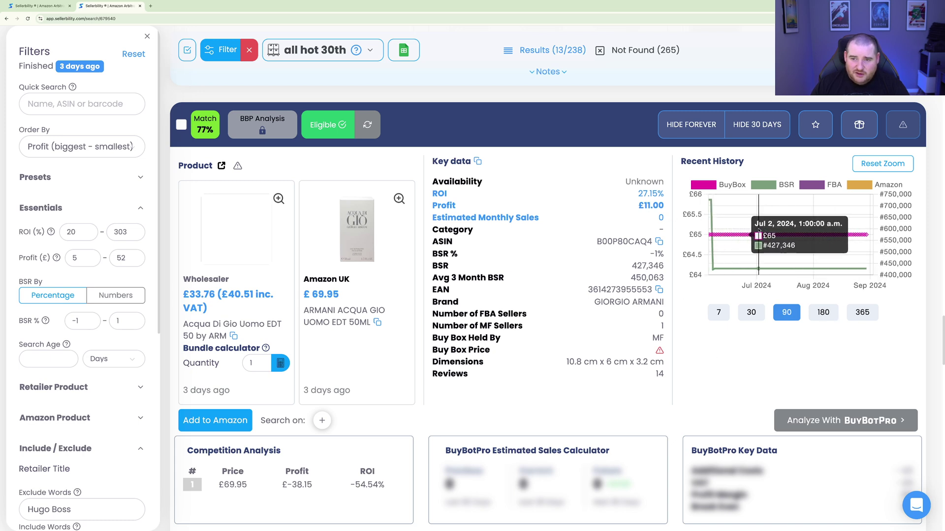
scroll(654, 393, down, 8)
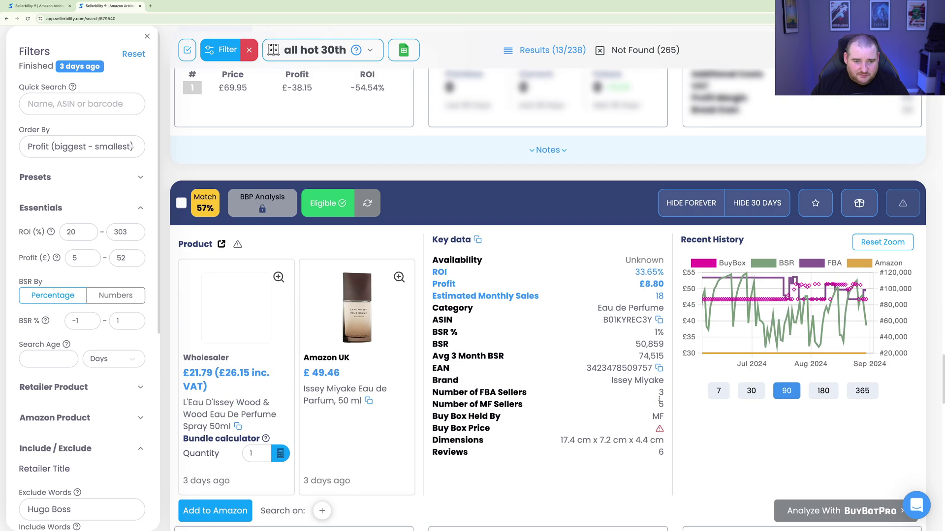
scroll(660, 399, down, 2)
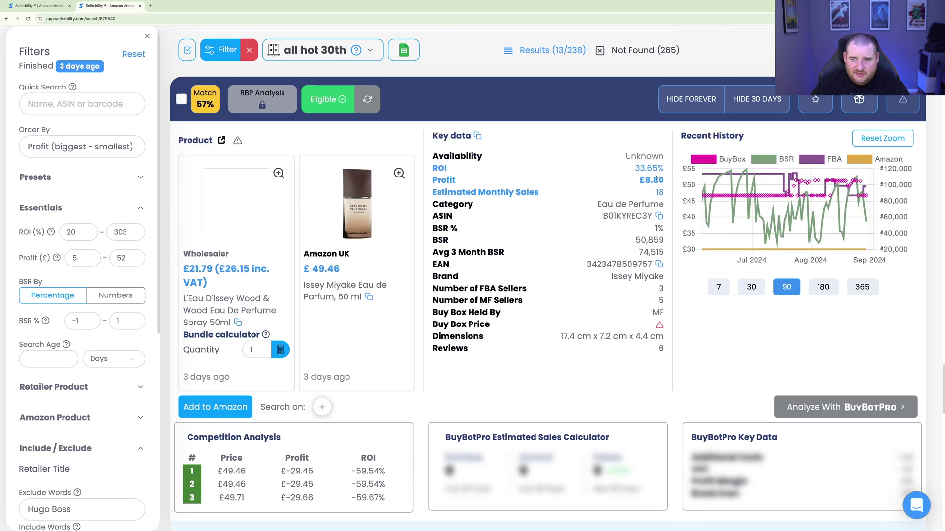
Compare the Issey Miyake price history at 180 and 365 days, settling on 180 days.
mouse_move(864, 197)
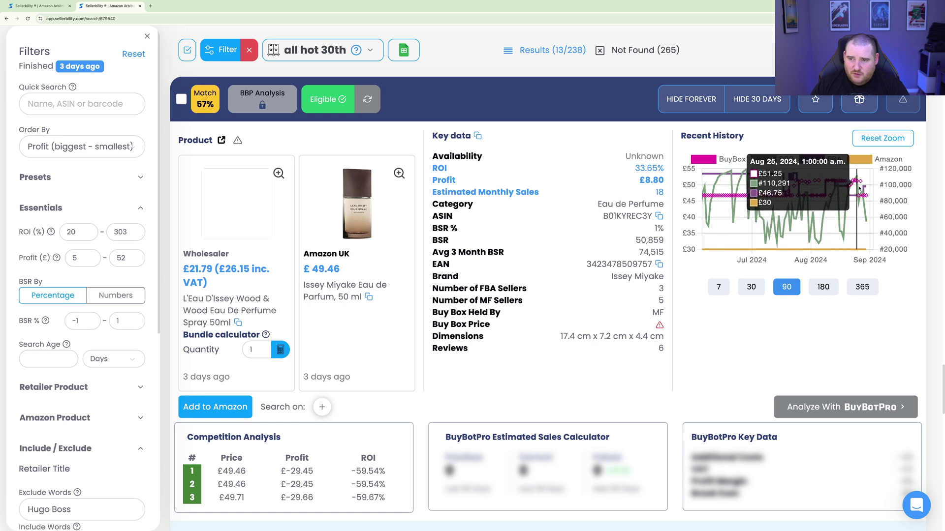
click(829, 285)
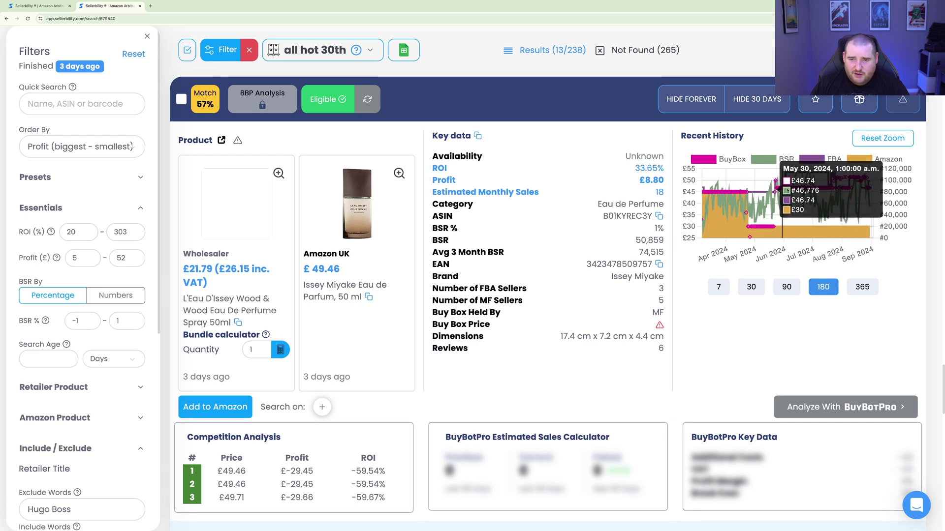
click(866, 294)
click(823, 288)
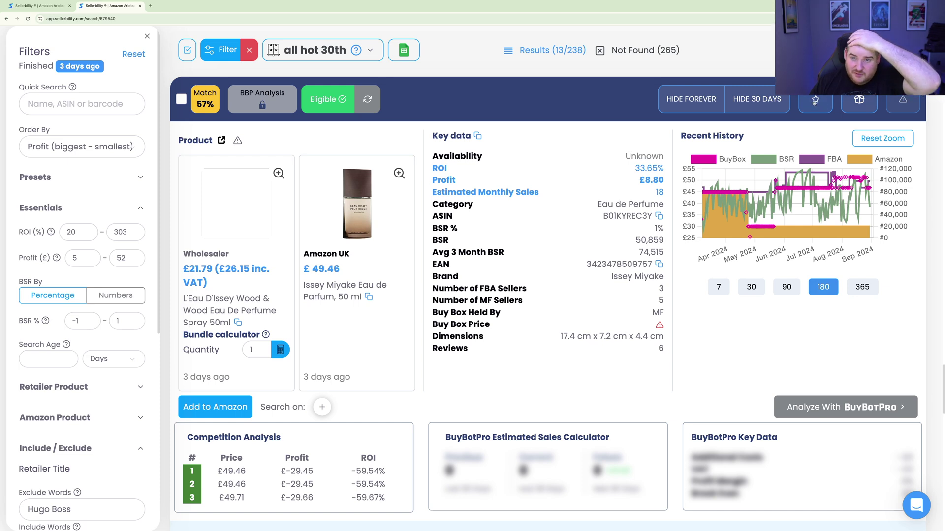
Star the Issey Miyake deal to save it to the Deal Stack and close the Filters panel.
click(816, 101)
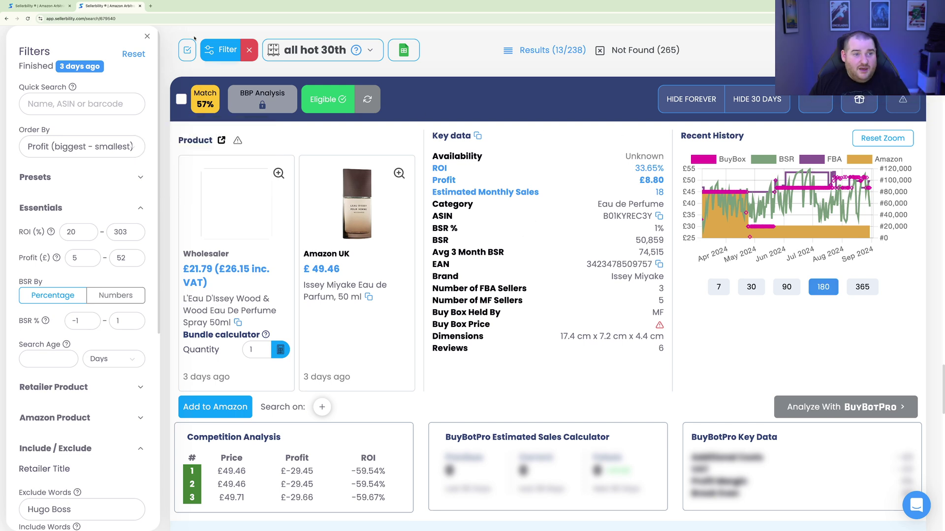
click(148, 38)
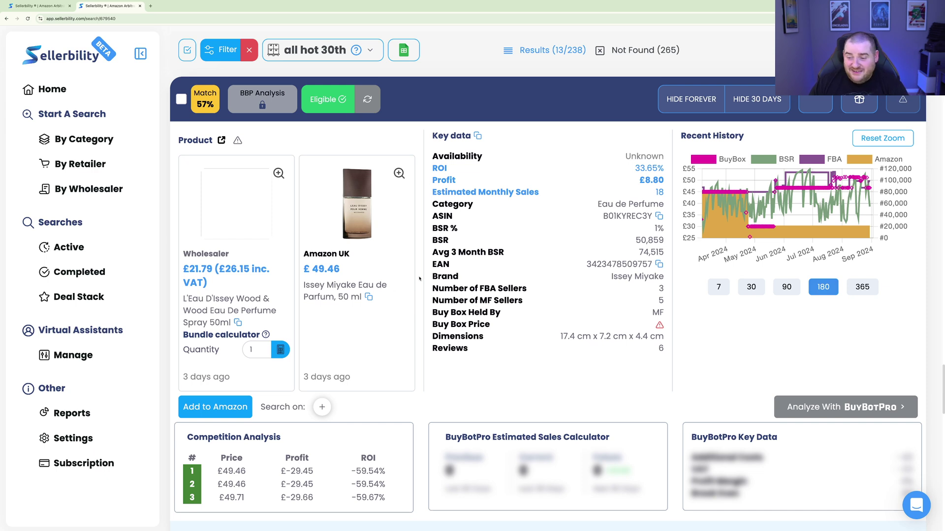
Go to the Deal Stack page from the Searches section of the sidebar.
click(73, 299)
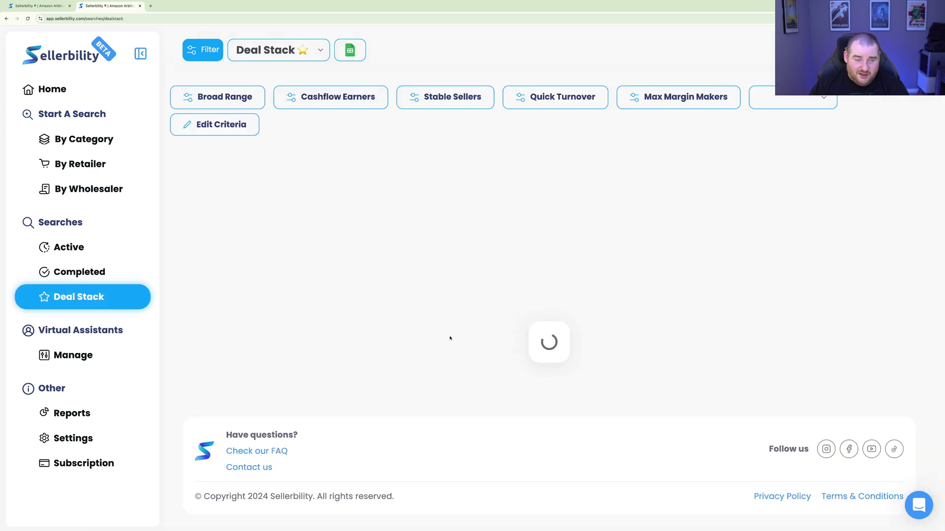